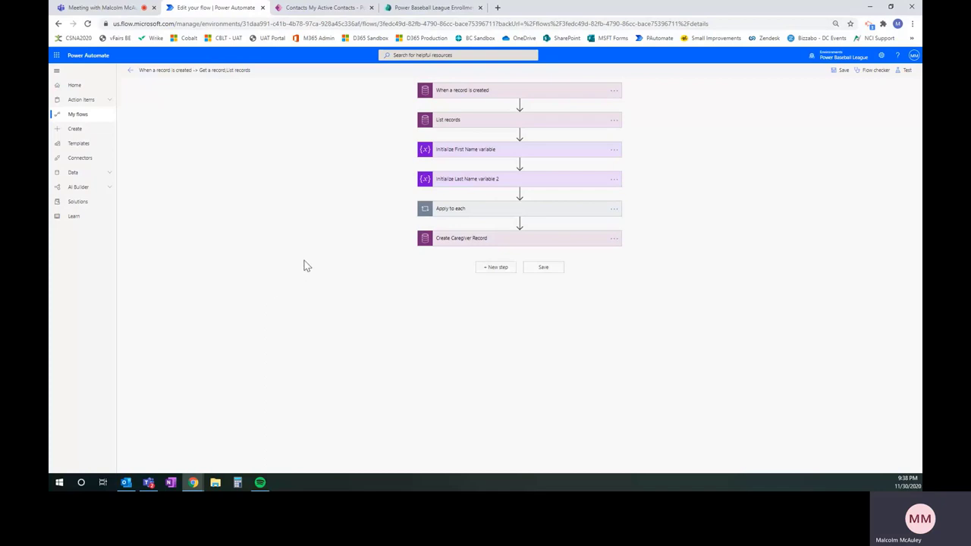
# Review the settings of the record-created trigger, the List records action and the Initialize First Name variable action
pyautogui.click(536, 93)
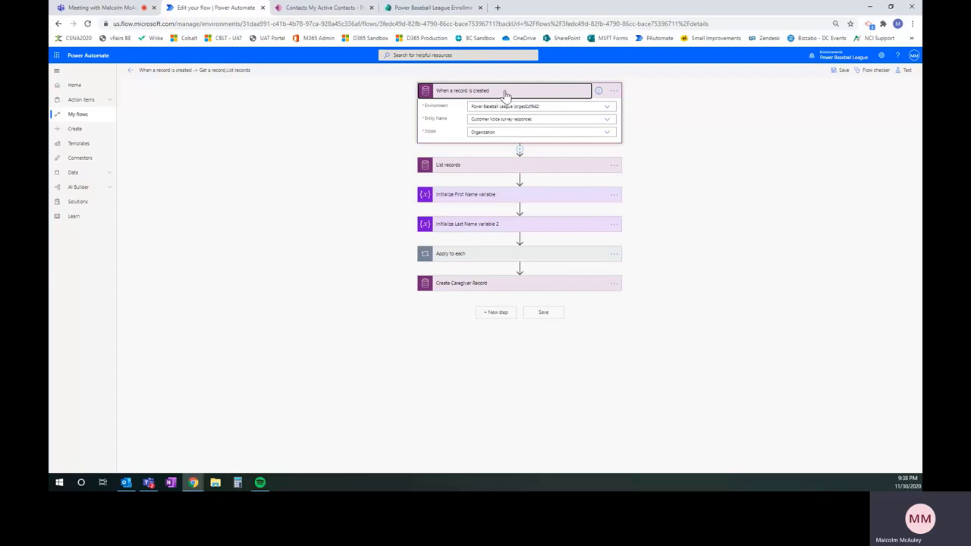
pyautogui.click(504, 93)
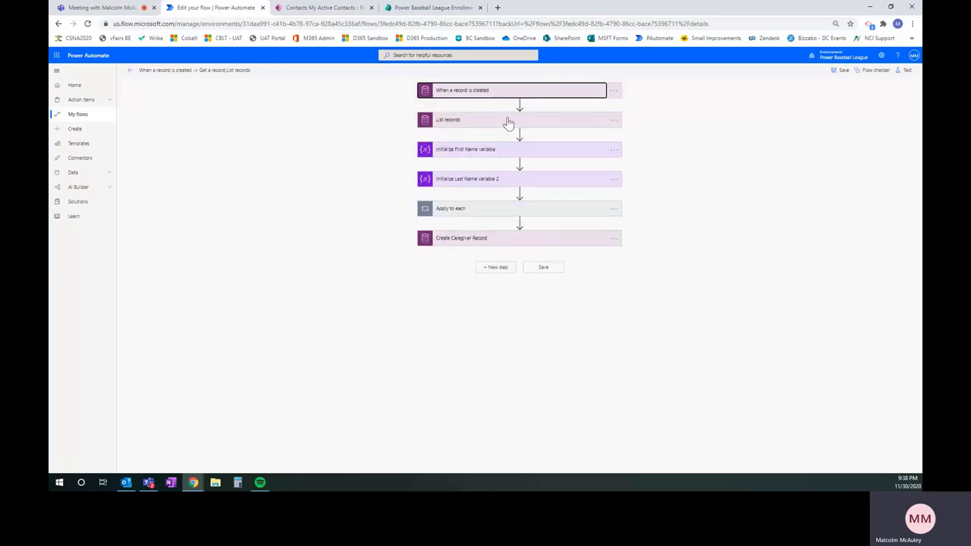
pyautogui.click(507, 122)
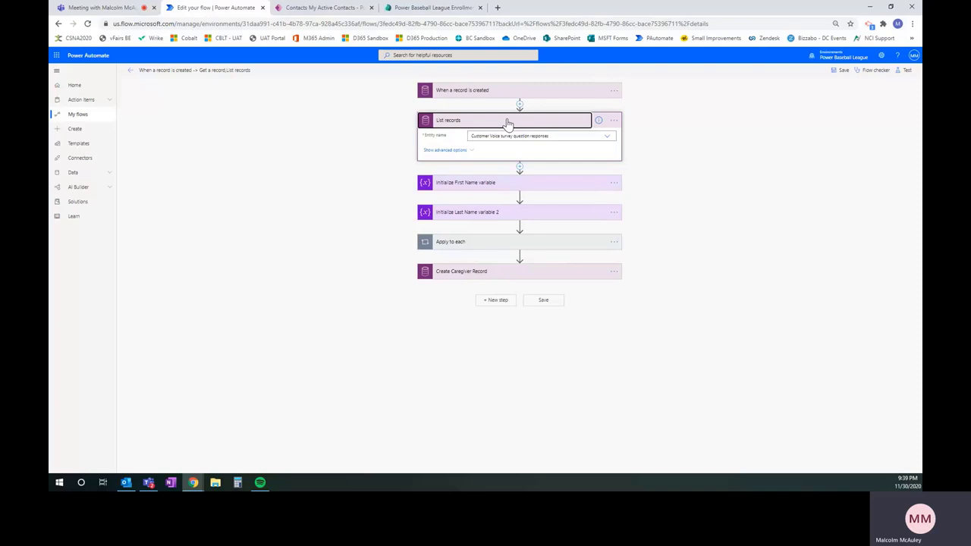
pyautogui.click(509, 123)
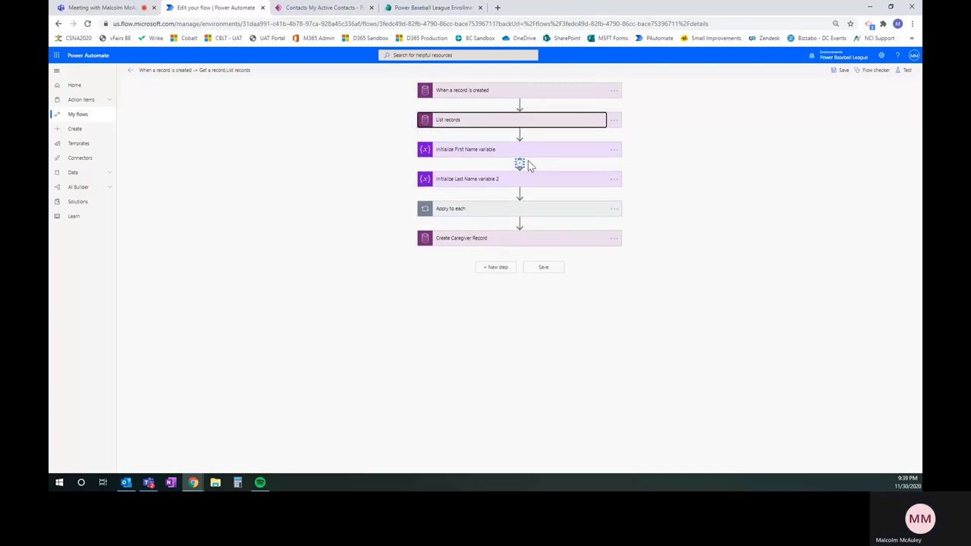
pyautogui.click(570, 155)
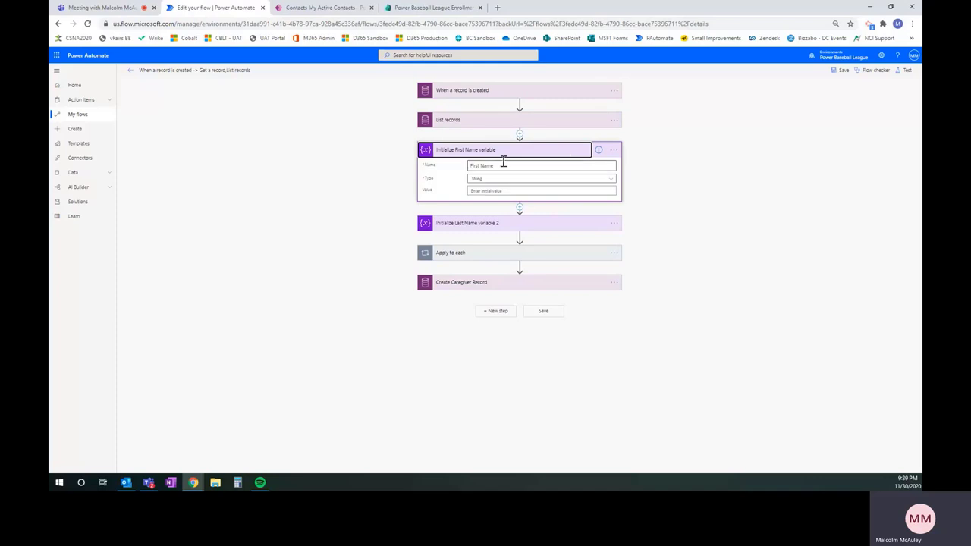
pyautogui.click(506, 165)
pyautogui.moveTo(506, 166); pyautogui.dragTo(464, 171)
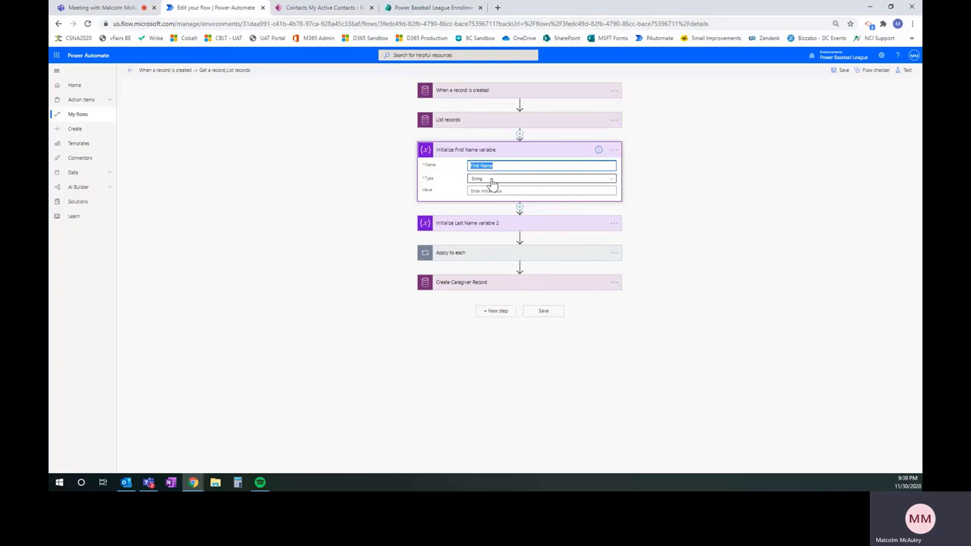
pyautogui.click(533, 152)
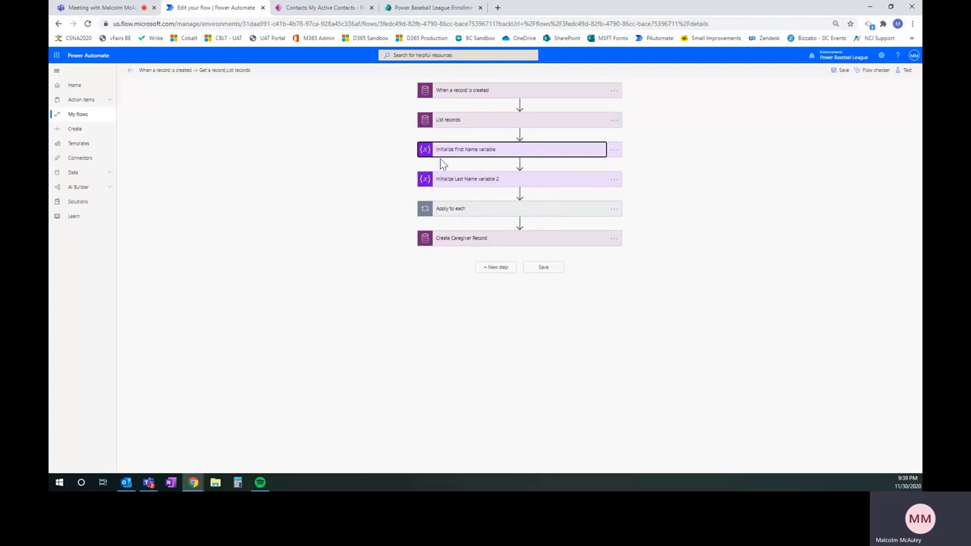
# Inspect the Apply to each loop, including the Check if First Name condition and its Set variable action
pyautogui.click(555, 217)
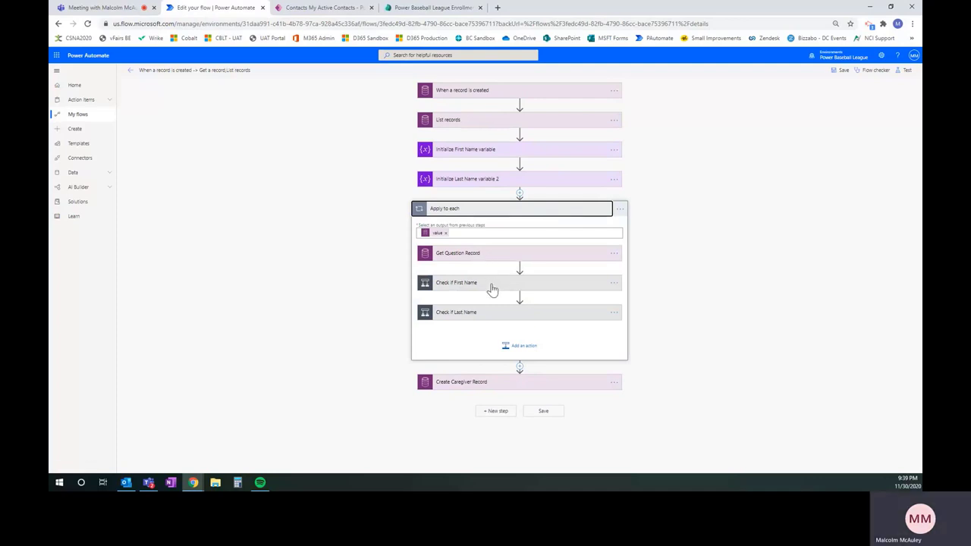
pyautogui.click(491, 289)
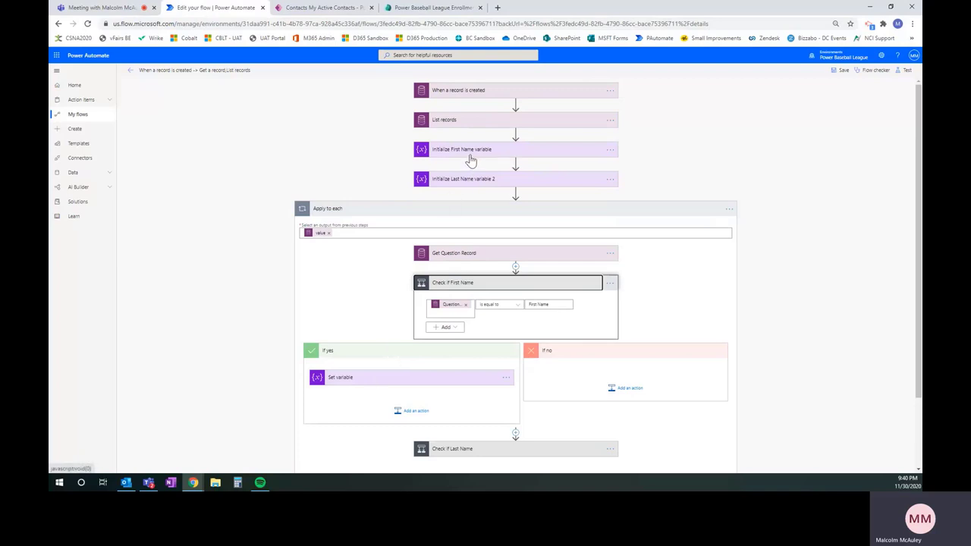
pyautogui.click(379, 377)
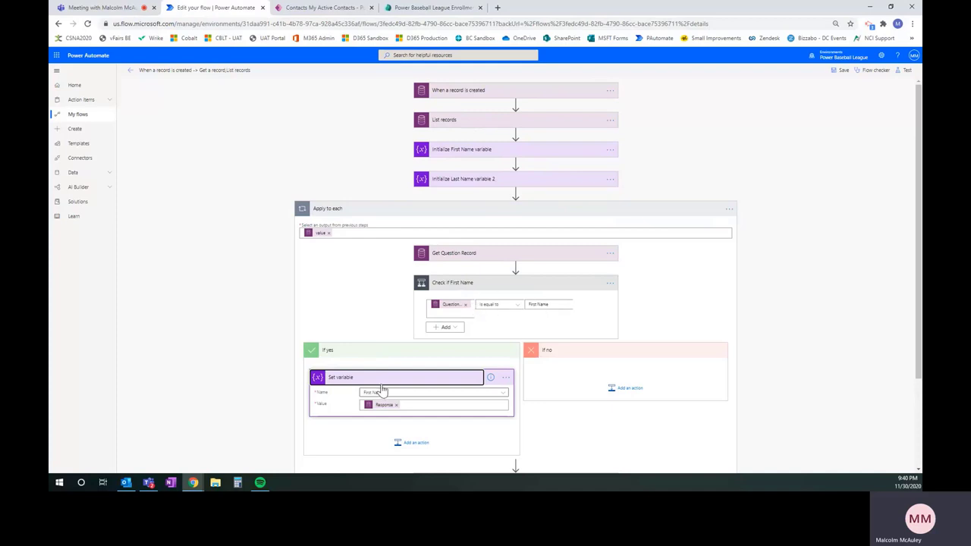
pyautogui.click(469, 285)
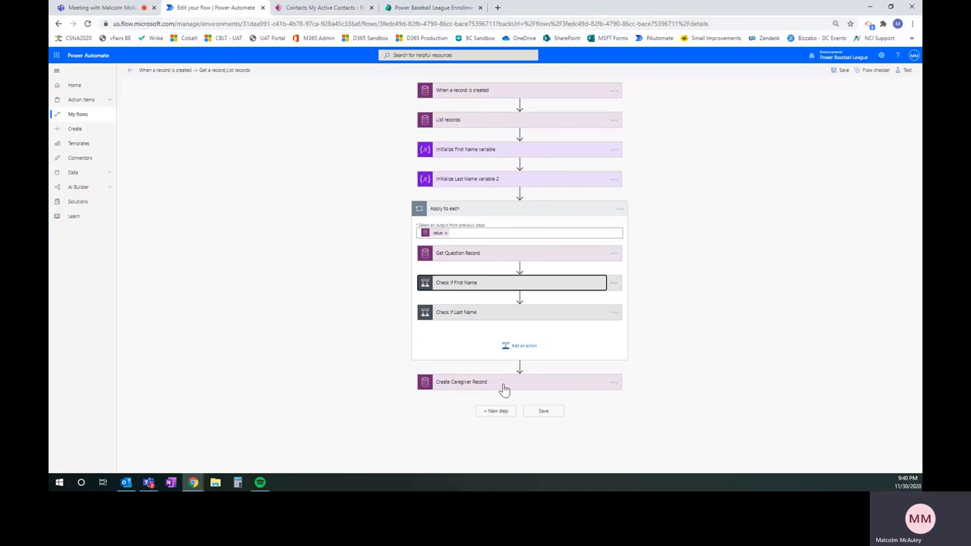
pyautogui.click(516, 210)
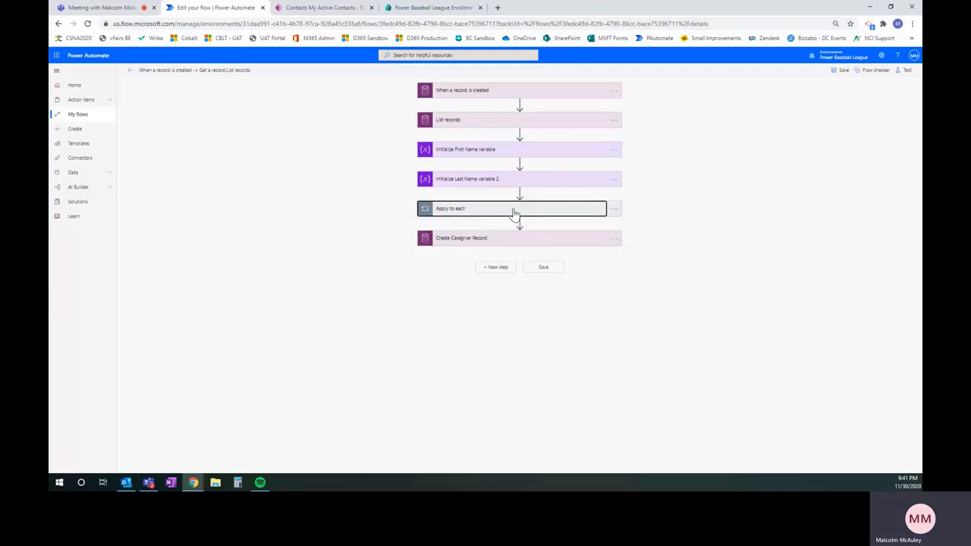
# Insert an Initialize variable action between the last-name variable action and the Apply to each loop
pyautogui.moveTo(520, 195)
pyautogui.click(521, 195)
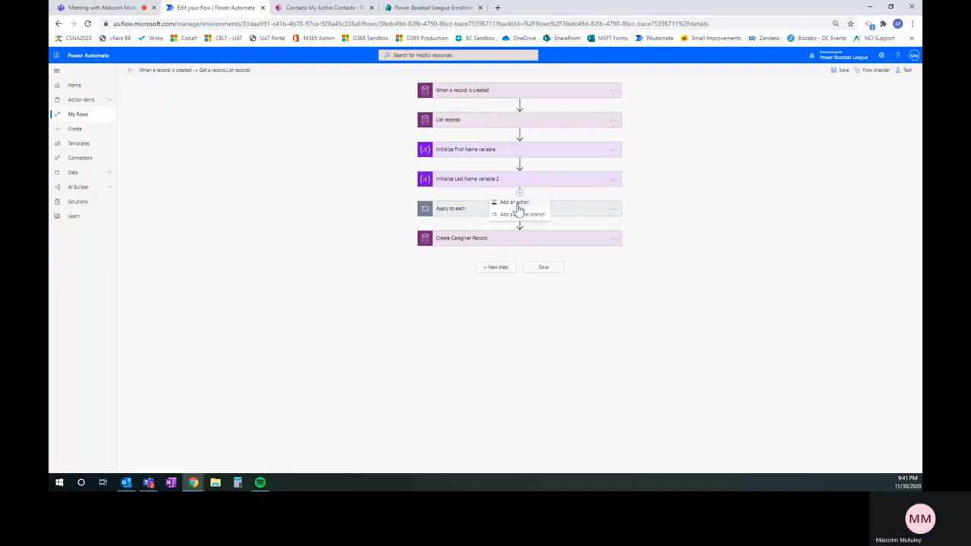
pyautogui.click(522, 203)
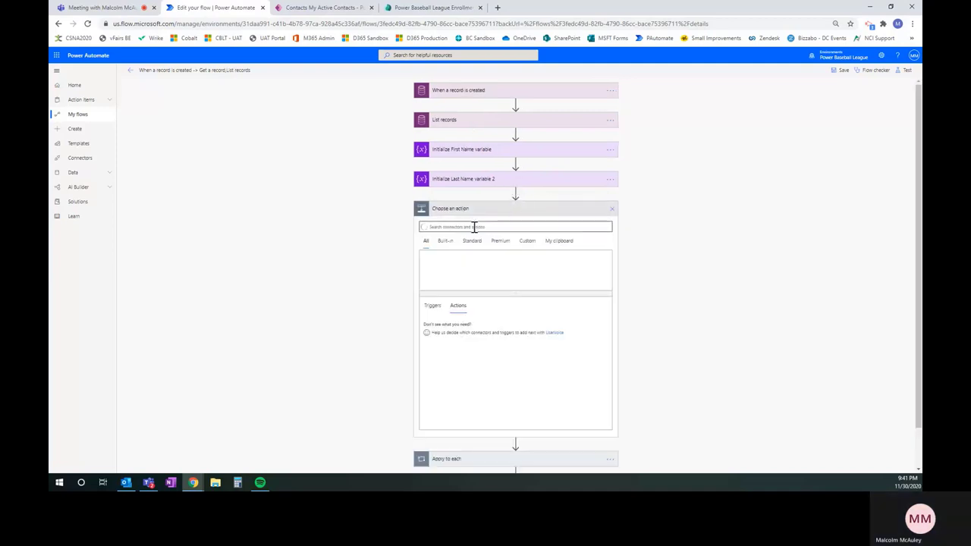
pyautogui.write('var')
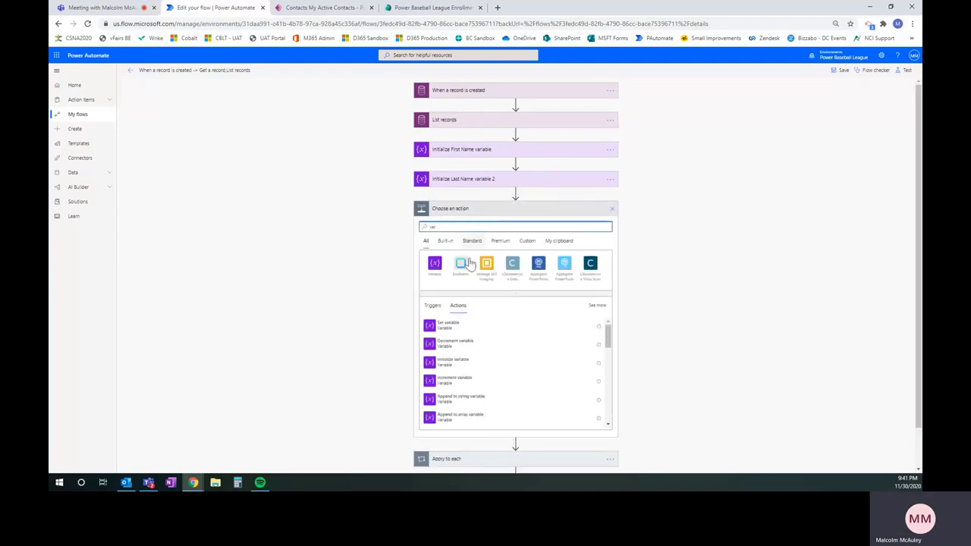
pyautogui.click(461, 367)
# Name the new variable "Email address" and set its type to String
pyautogui.click(513, 224)
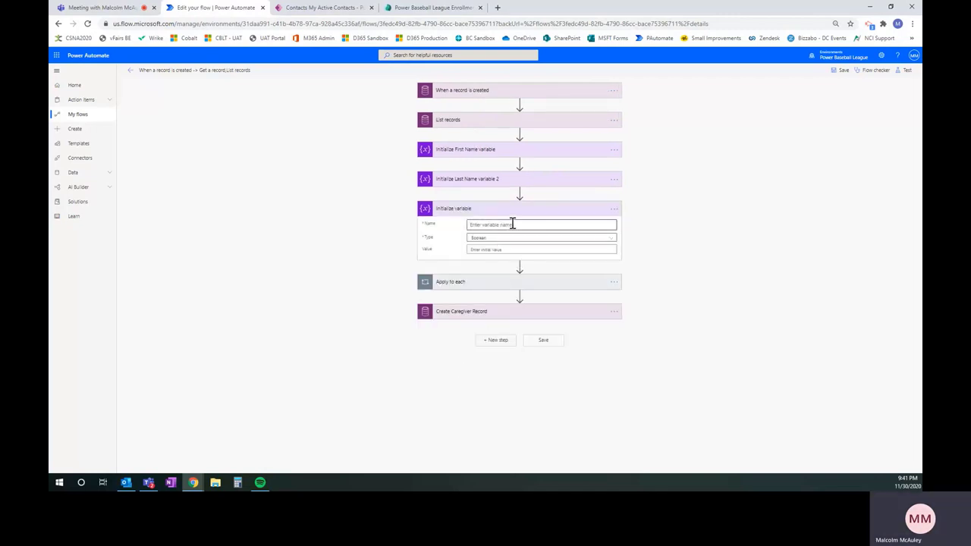
pyautogui.write('Email address')
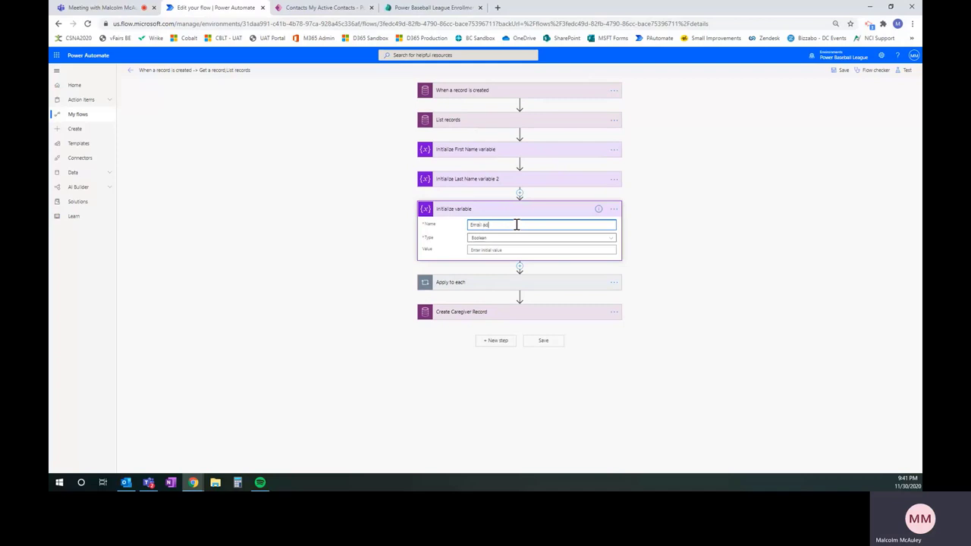
pyautogui.click(513, 239)
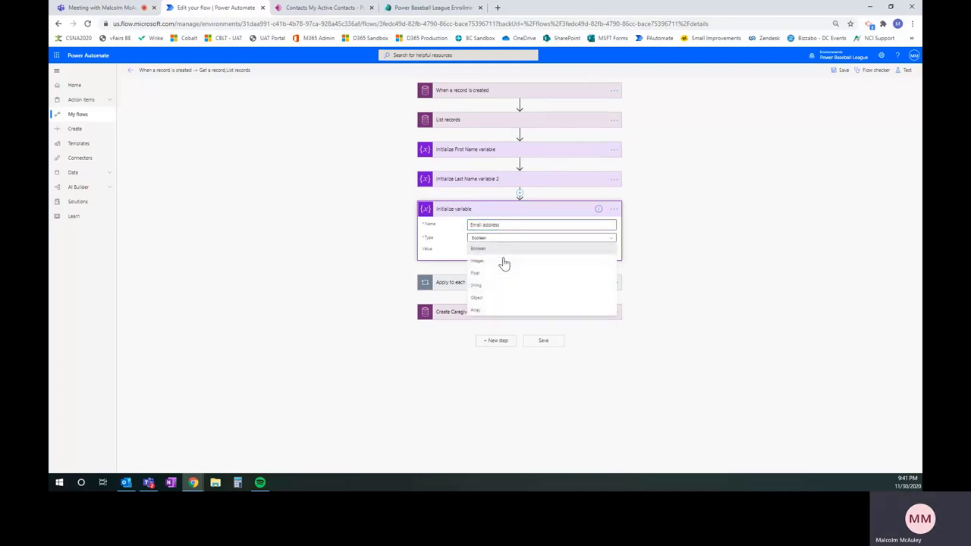
pyautogui.click(496, 292)
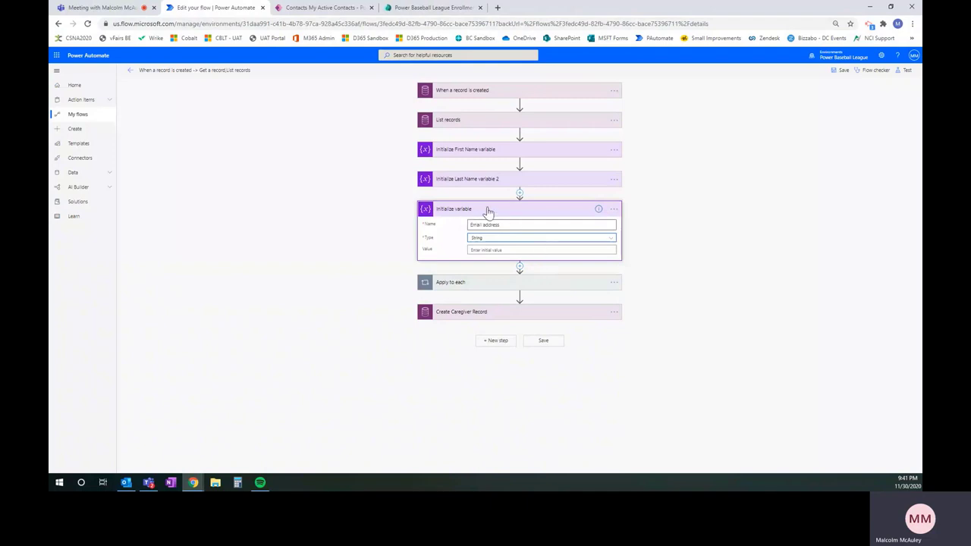
# Rename the new variable action to "Initialize Email Address variable"
pyautogui.click(615, 212)
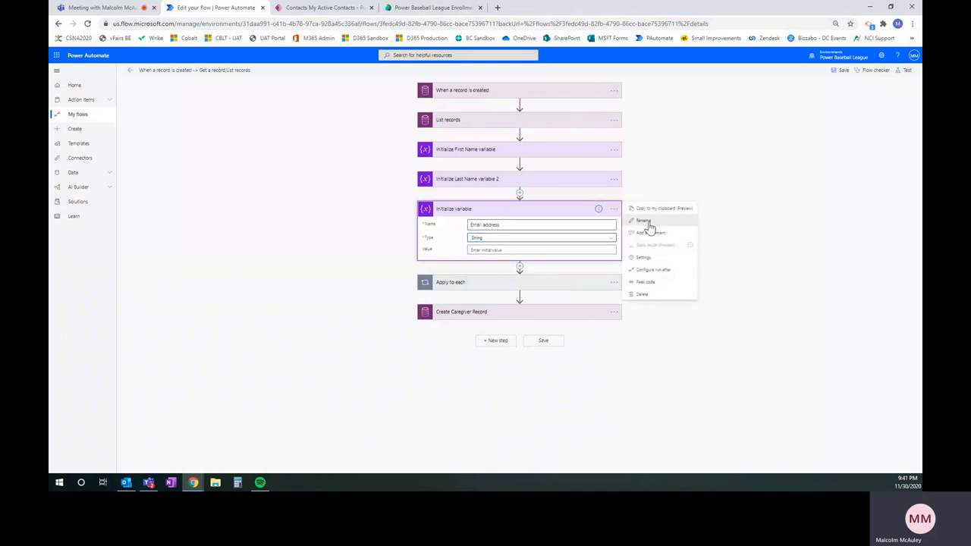
pyautogui.click(647, 227)
pyautogui.press('BackSpace')
pyautogui.write('Email Addre')
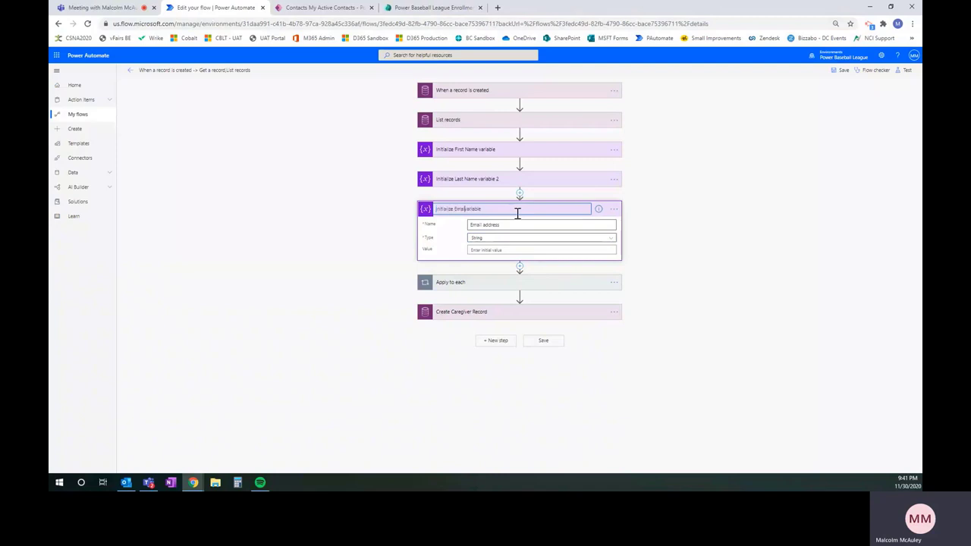
pyautogui.write('ss')
pyautogui.click(641, 203)
# Rename the last-name variable action to "Initialize Last Name variable" and collapse the email address variable action
pyautogui.click(615, 182)
pyautogui.click(645, 200)
pyautogui.click(511, 180)
pyautogui.press('BackSpace')
pyautogui.press('BackSpace')
pyautogui.click(650, 206)
pyautogui.click(558, 216)
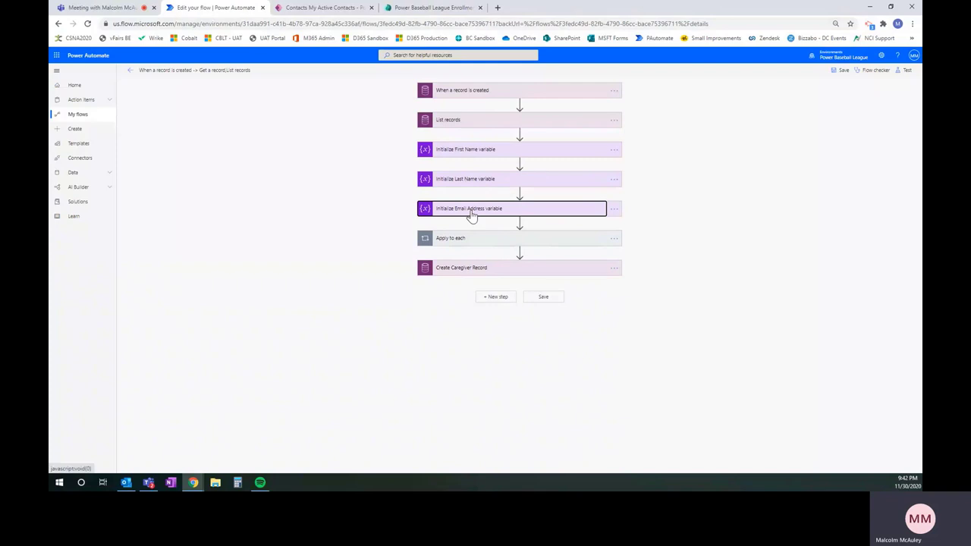
# Add a Condition at the end of the Apply to each loop, after Check if Last Name
pyautogui.click(511, 243)
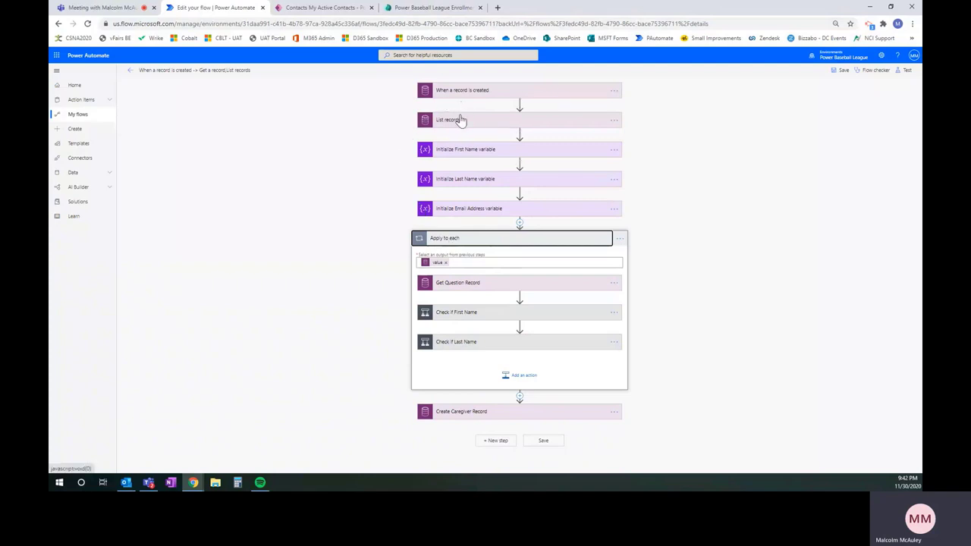
pyautogui.click(516, 380)
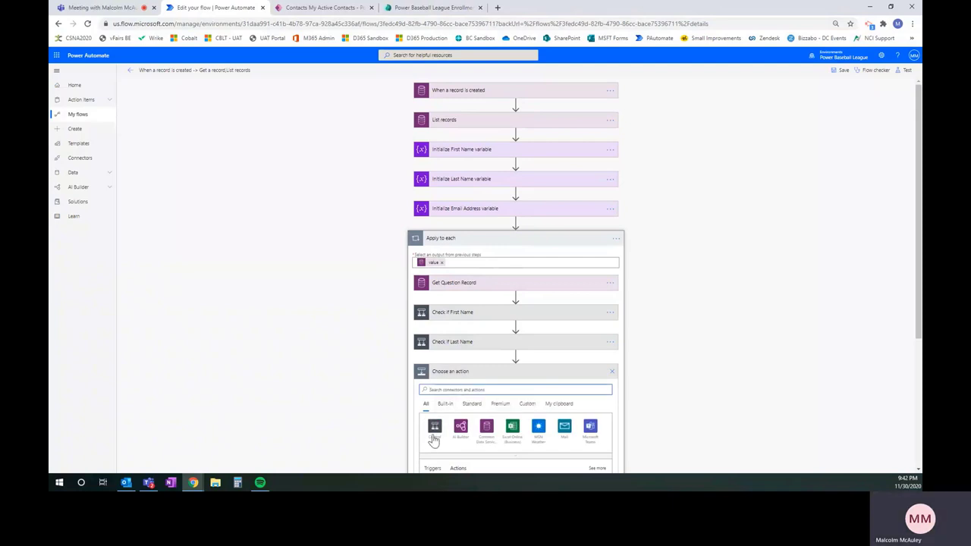
pyautogui.scroll(-3, 434, 430)
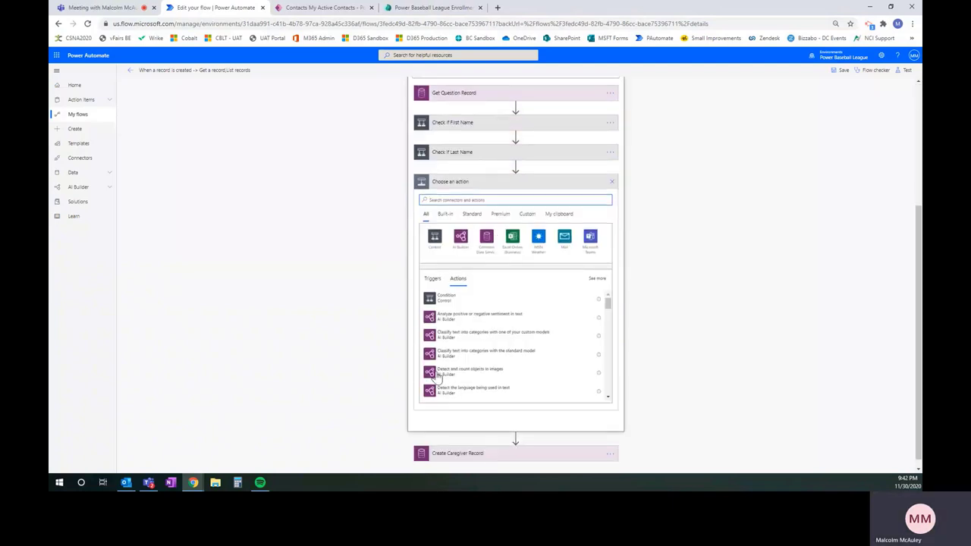
pyautogui.click(446, 299)
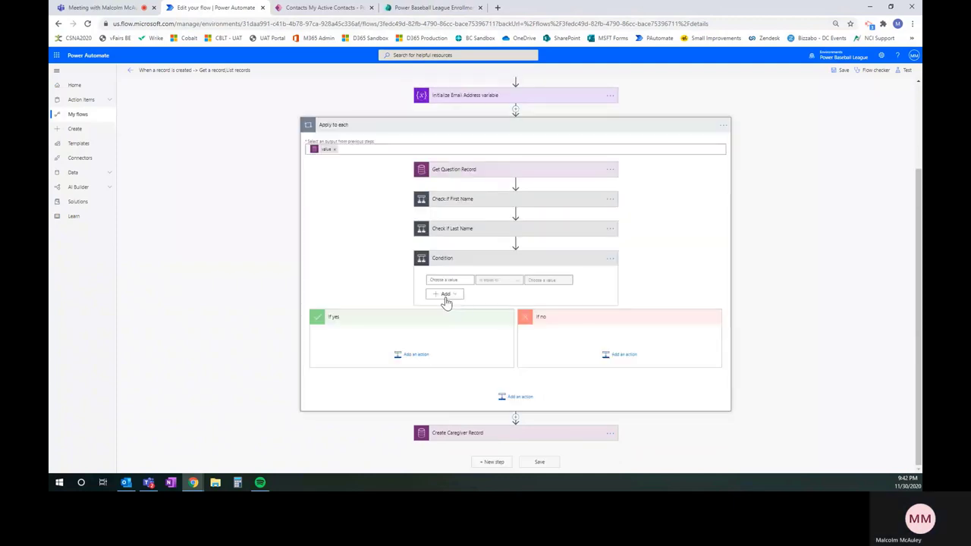
# Set the new condition to test whether Question text from Get Question Record is equal to "Email address"
pyautogui.click(461, 279)
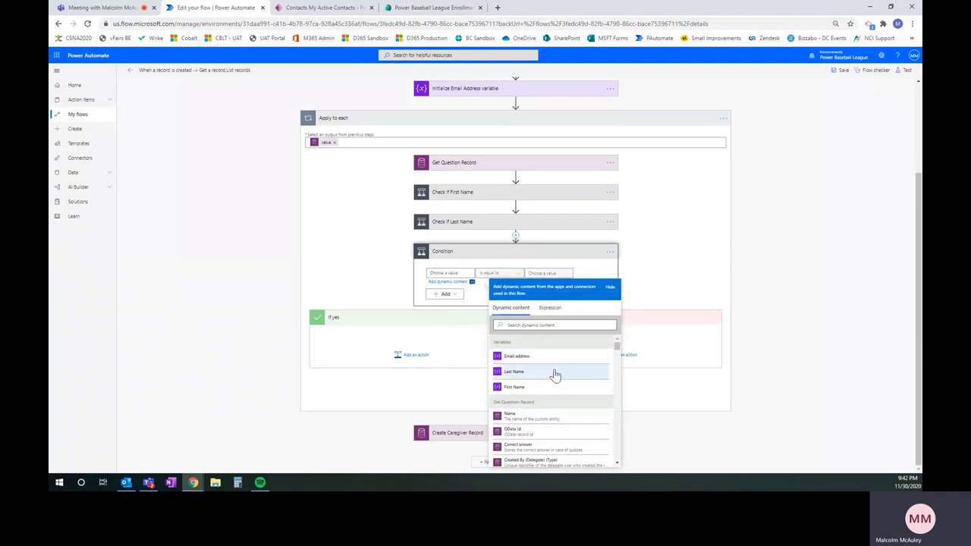
pyautogui.scroll(-2, 557, 384)
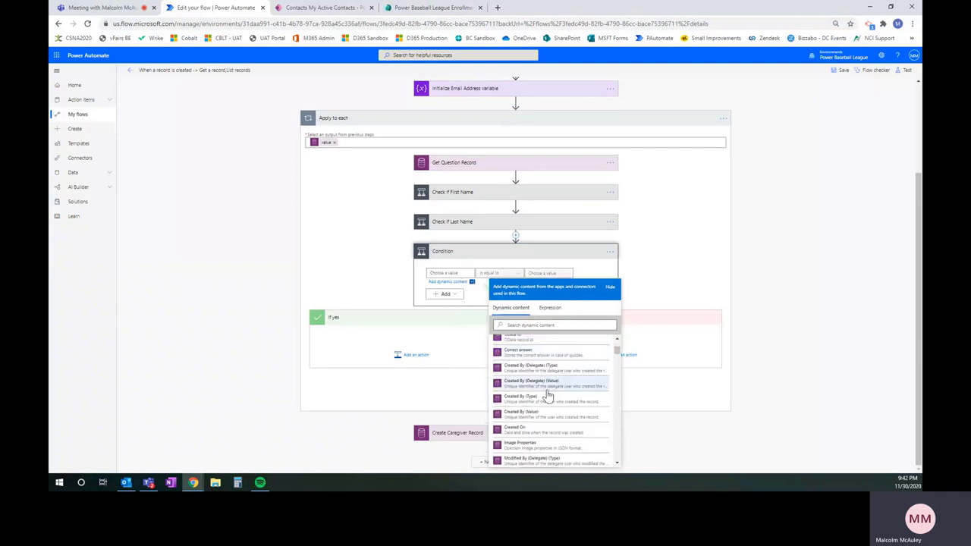
pyautogui.scroll(2, 543, 387)
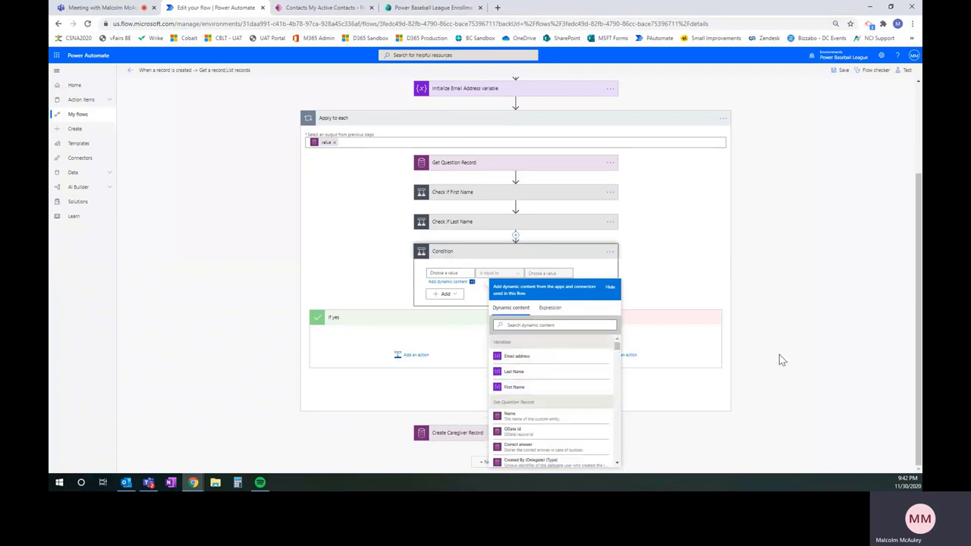
pyautogui.scroll(-3, 542, 391)
pyautogui.scroll(-2, 526, 367)
pyautogui.click(531, 325)
pyautogui.write('suestion text')
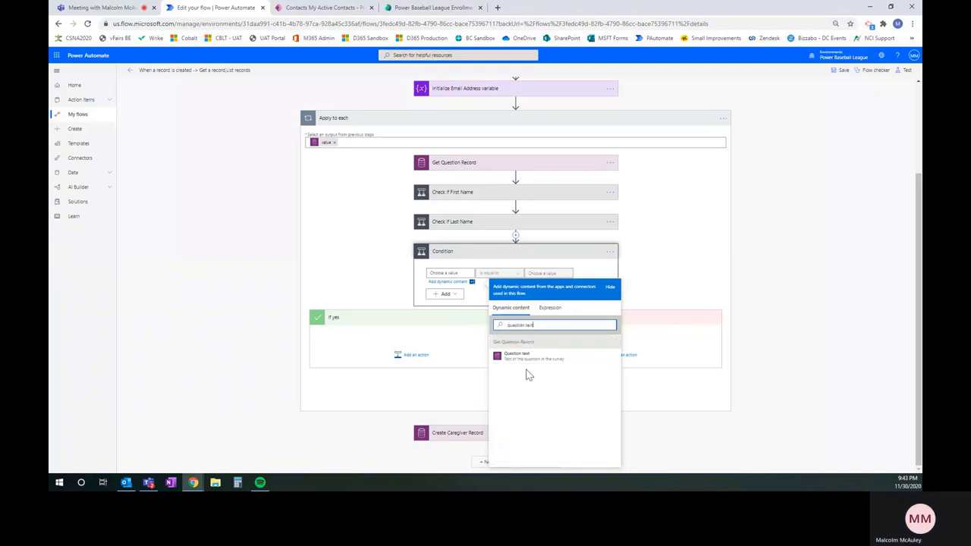
pyautogui.click(521, 361)
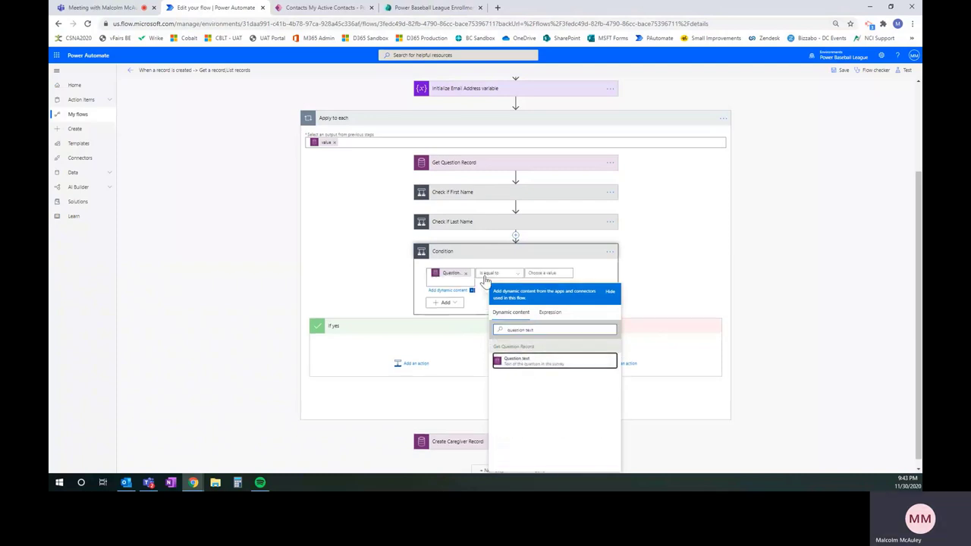
pyautogui.click(545, 274)
pyautogui.write('Email address')
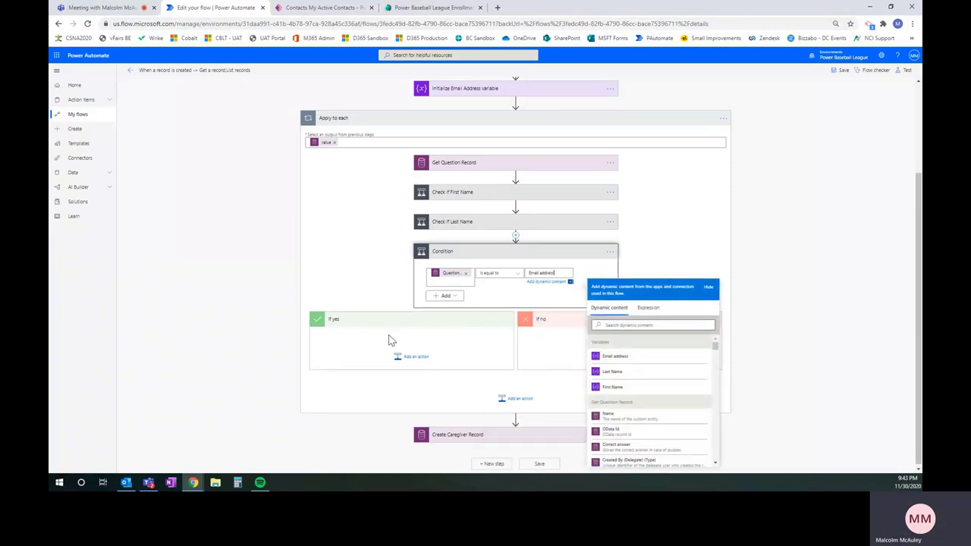
# Add a Set variable action to the If yes branch of the new email address condition
pyautogui.click(408, 361)
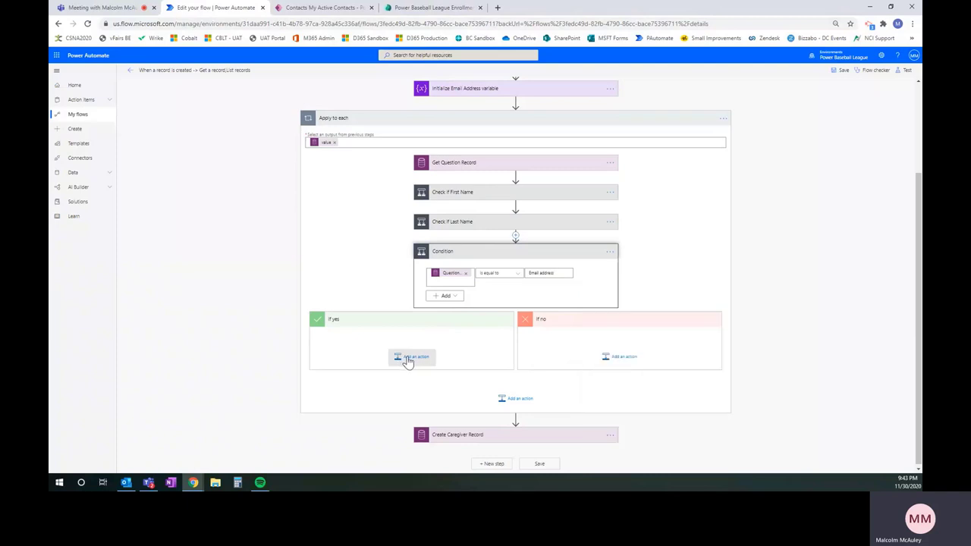
pyautogui.click(414, 360)
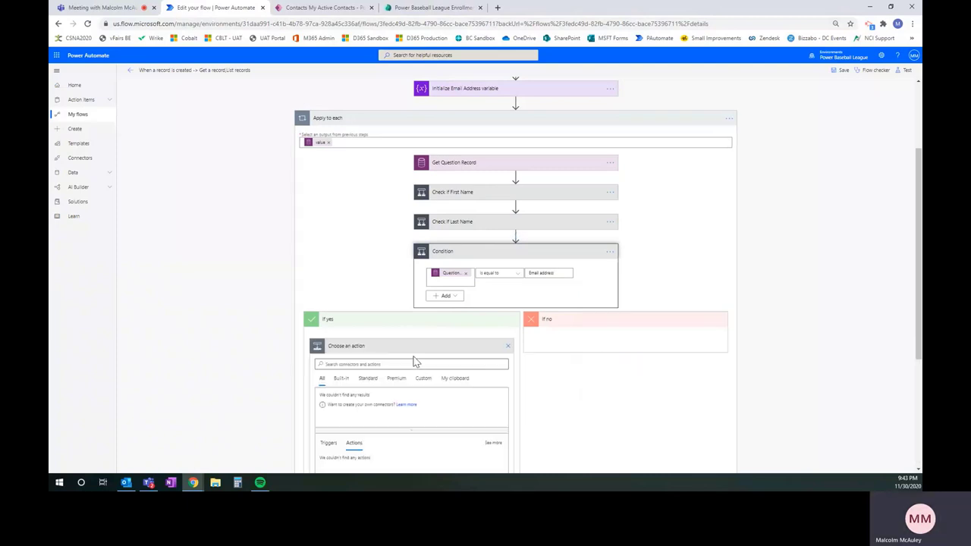
pyautogui.write('var')
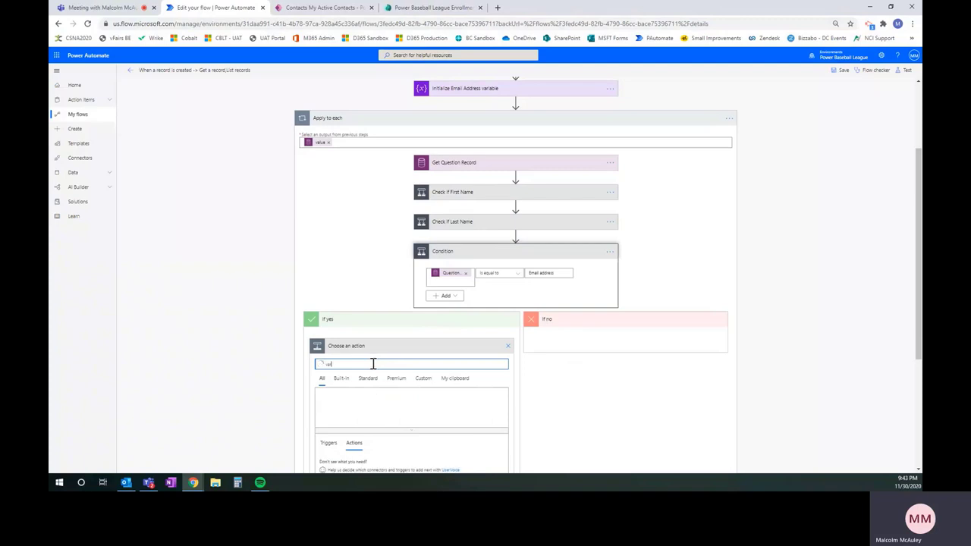
pyautogui.scroll(-2, 369, 375)
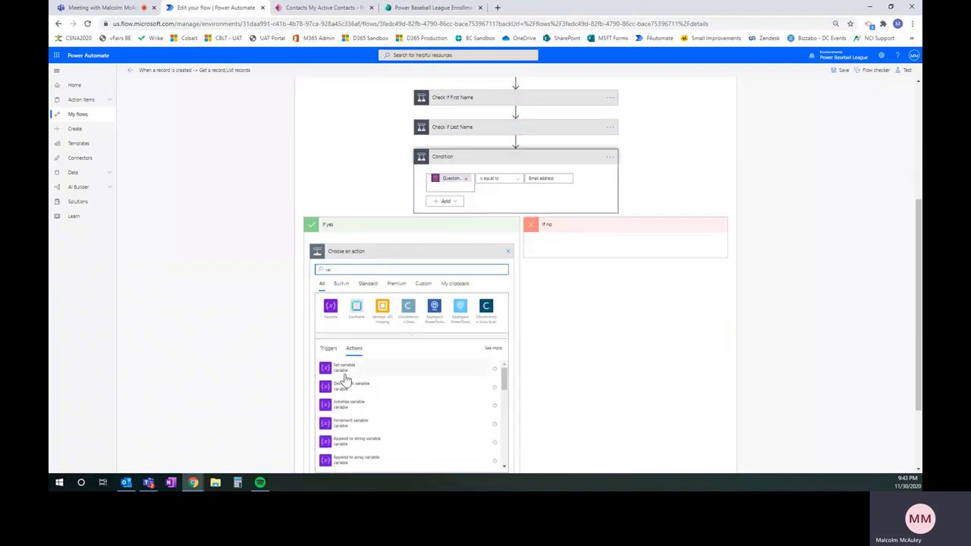
pyautogui.click(343, 371)
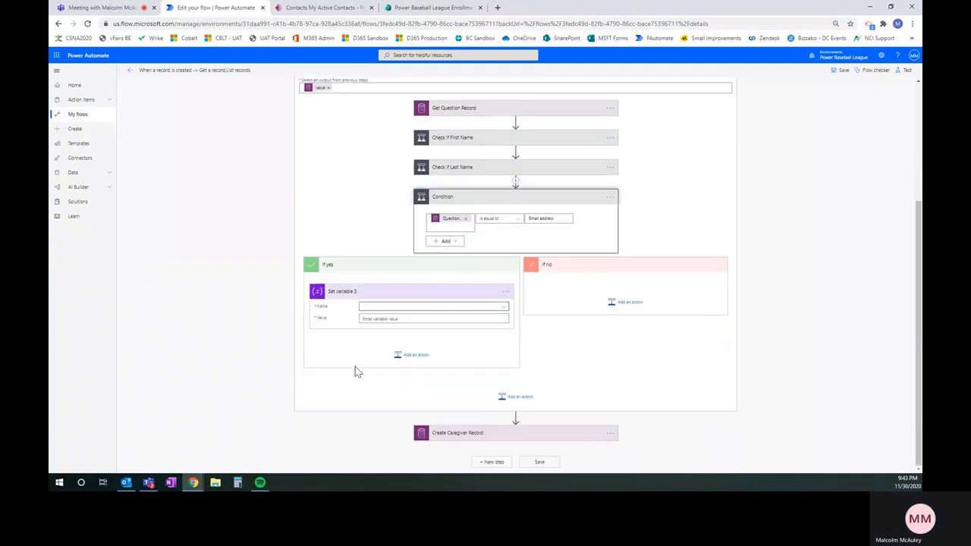
# Set the action's variable to Email address and its value to Response from List records
pyautogui.click(504, 310)
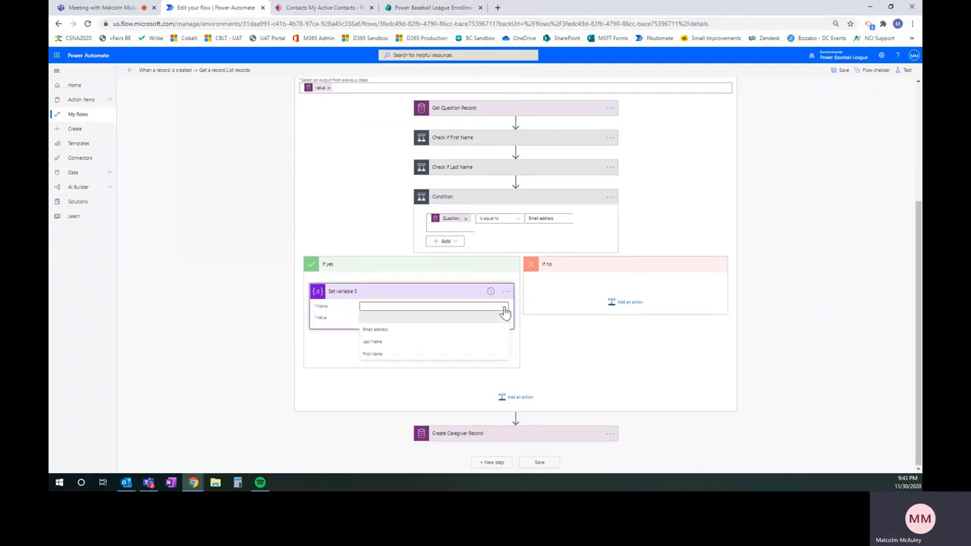
pyautogui.click(384, 334)
pyautogui.click(399, 319)
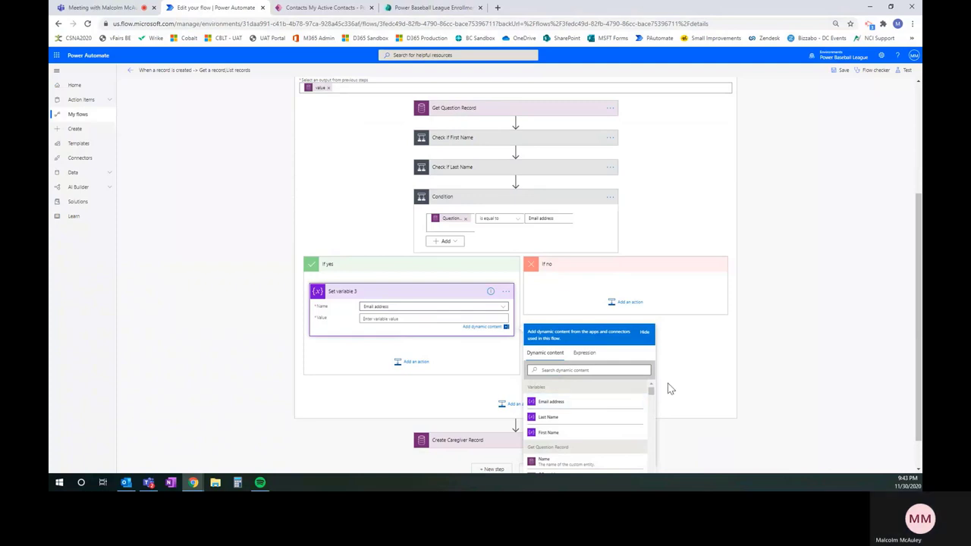
pyautogui.scroll(-1, 706, 379)
pyautogui.click(591, 331)
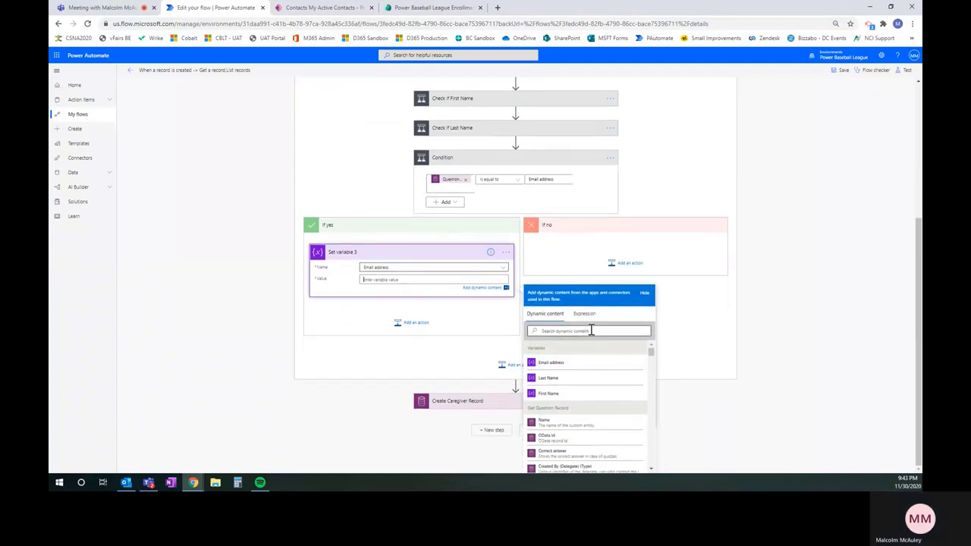
pyautogui.write('Response')
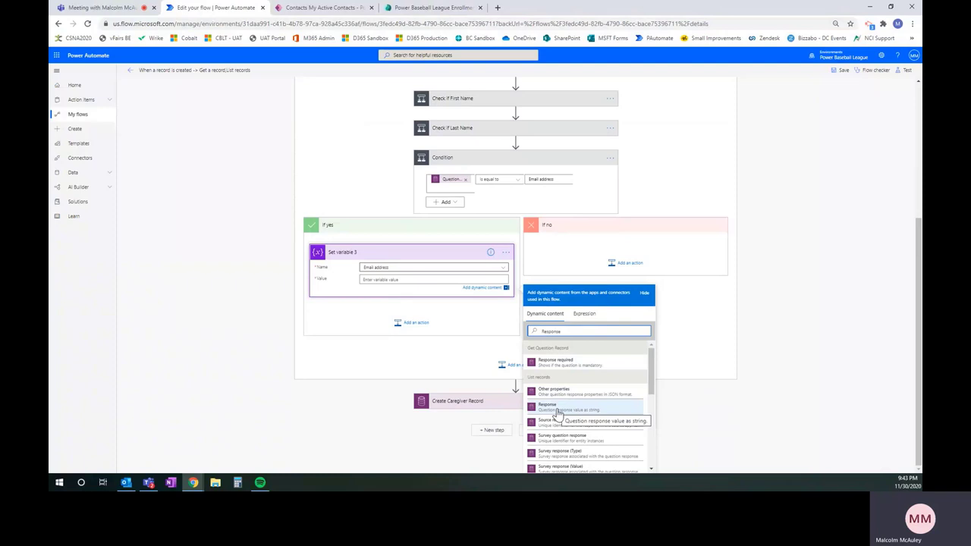
pyautogui.click(558, 410)
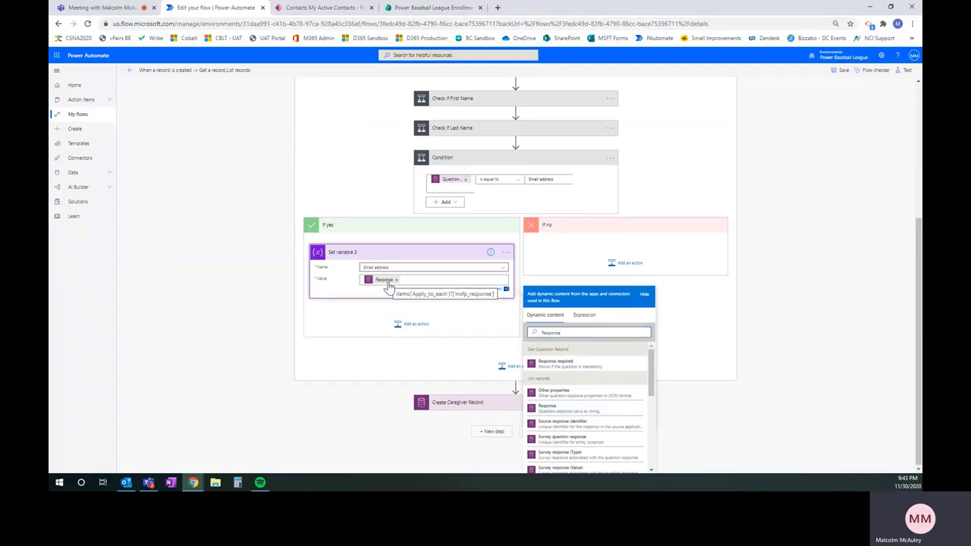
# Collapse the new condition and rename it "Check if Email address"
pyautogui.click(492, 159)
pyautogui.click(610, 364)
pyautogui.click(640, 375)
pyautogui.write('Chec')
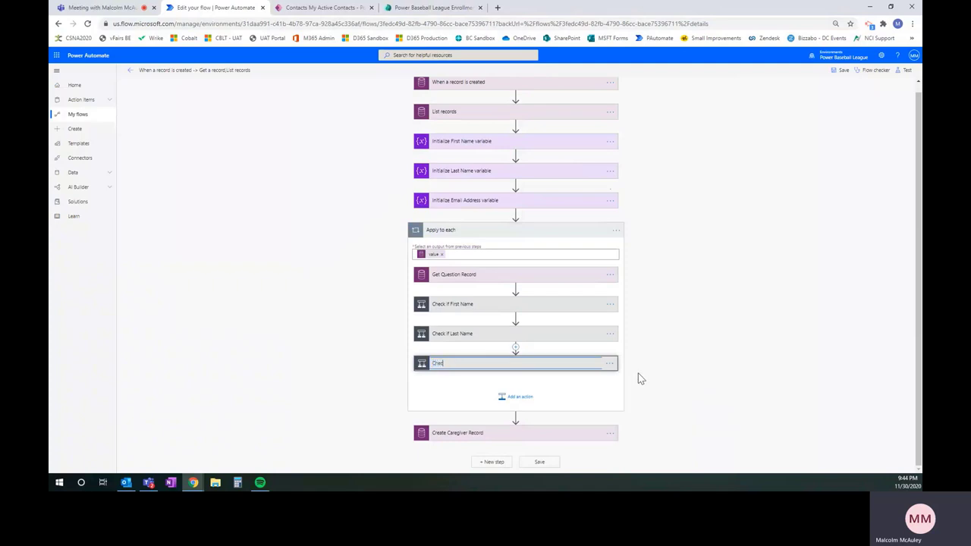
pyautogui.write('k if Email address')
pyautogui.press('Return')
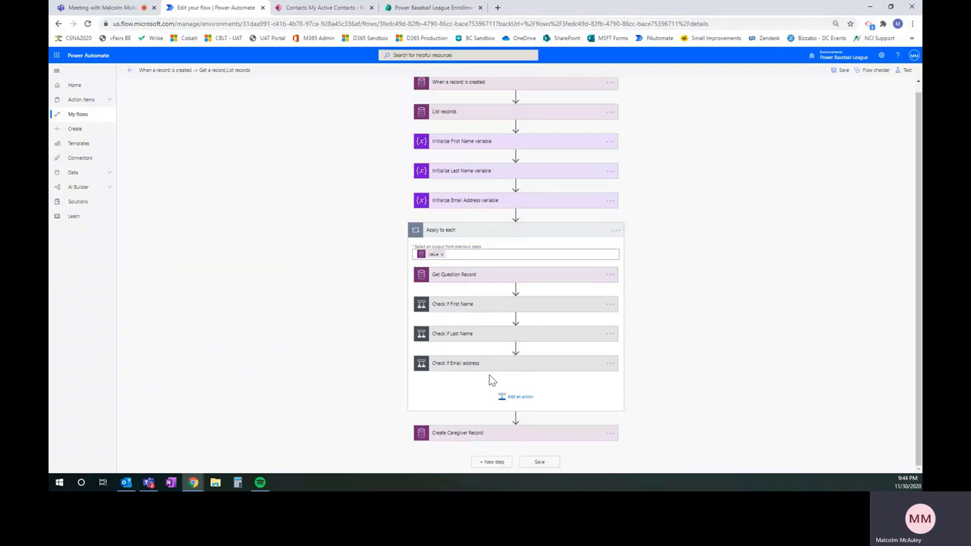
# Expand Create Caregiver Record, collapse the Apply to each loop, and fill Last Name with the Last Name variable
pyautogui.click(508, 439)
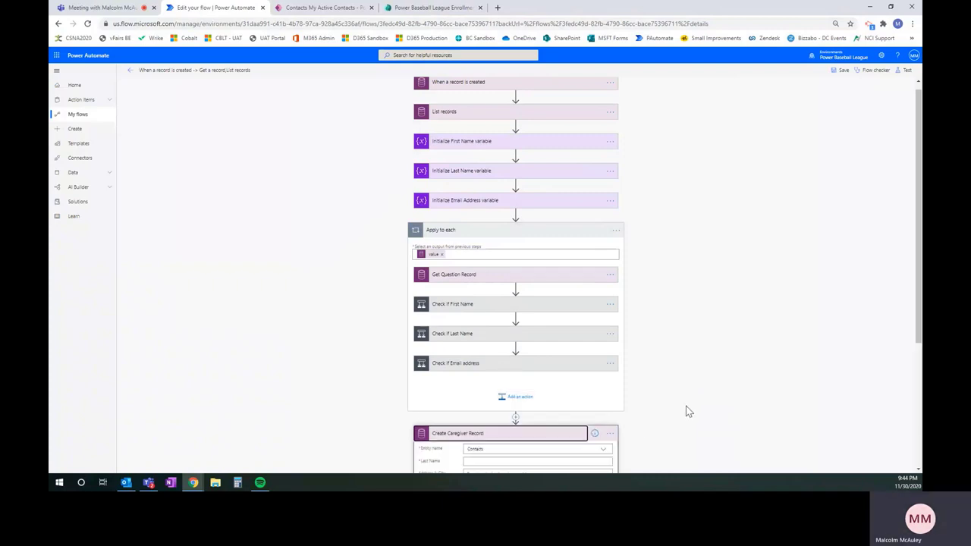
pyautogui.click(541, 233)
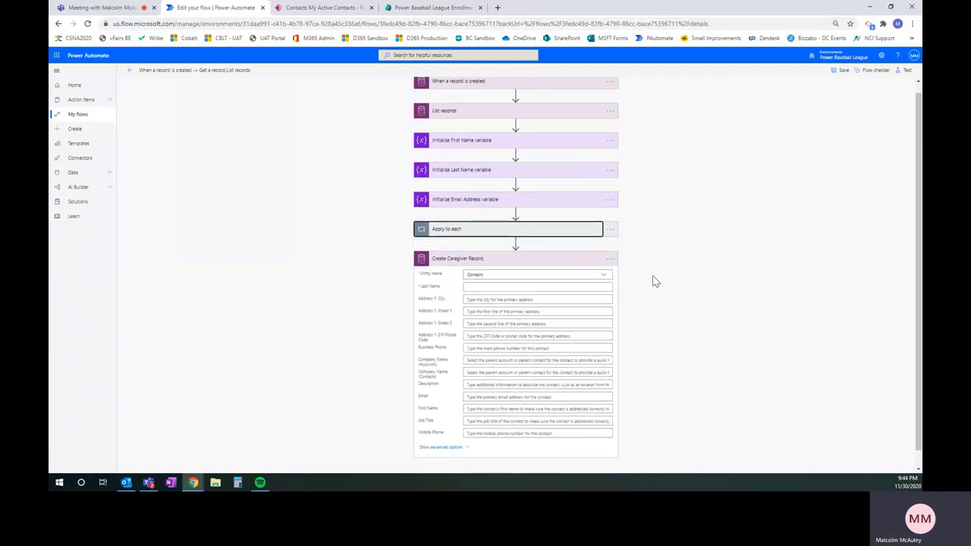
pyautogui.scroll(-1, 655, 280)
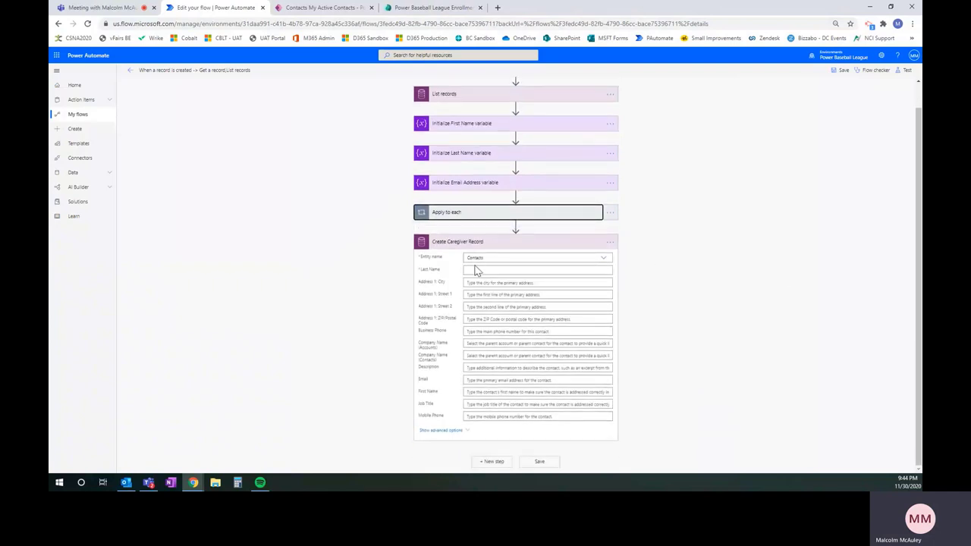
pyautogui.click(479, 269)
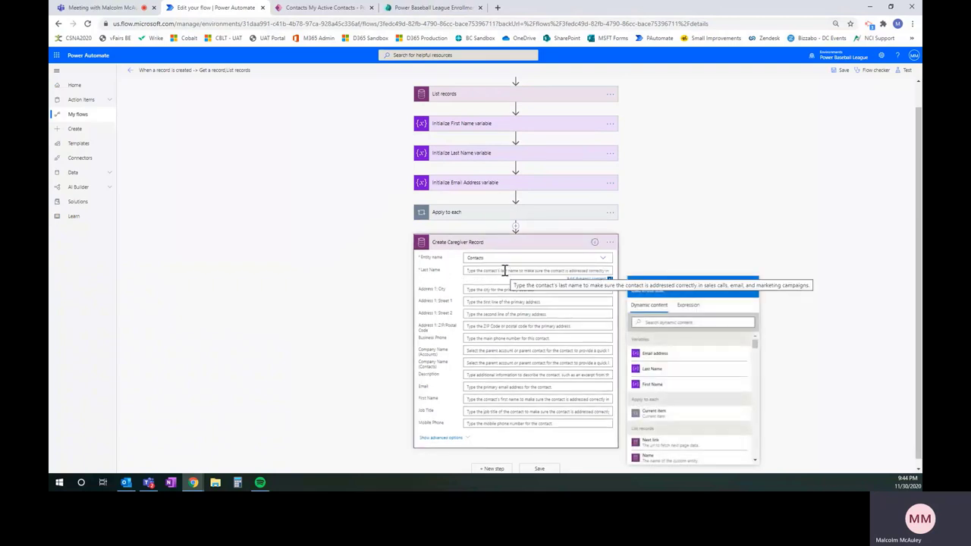
pyautogui.click(670, 376)
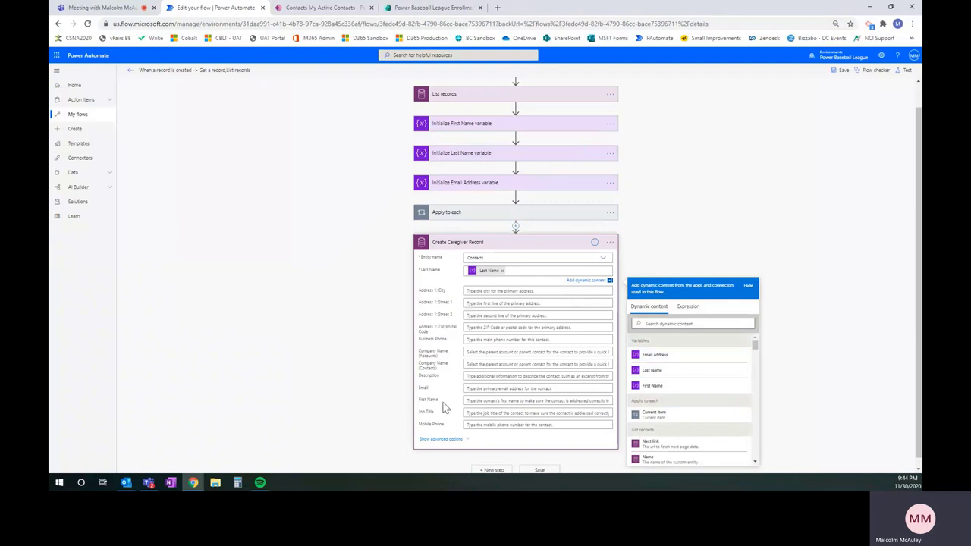
# Fill the caregiver record's First Name with the First Name variable and its Email with the Email address variable
pyautogui.click(533, 400)
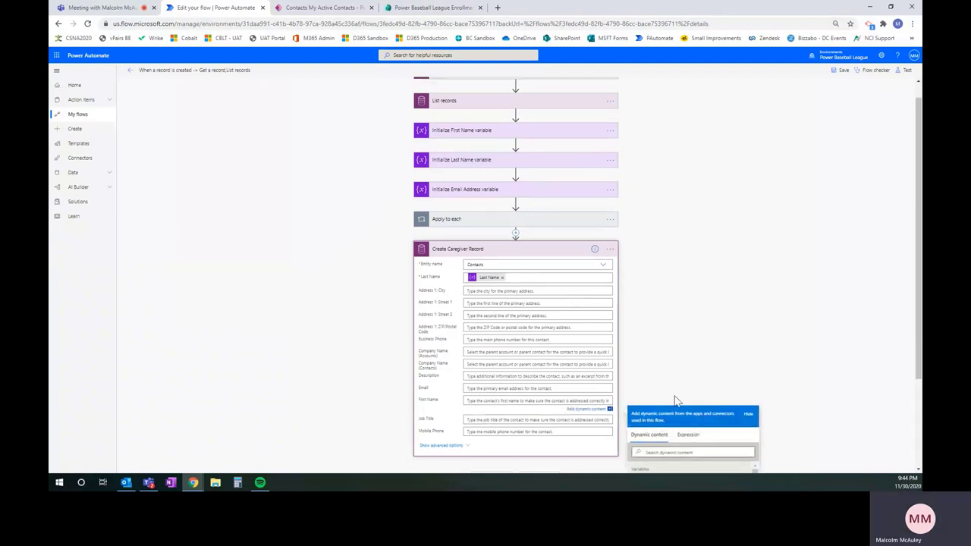
pyautogui.scroll(-3, 672, 380)
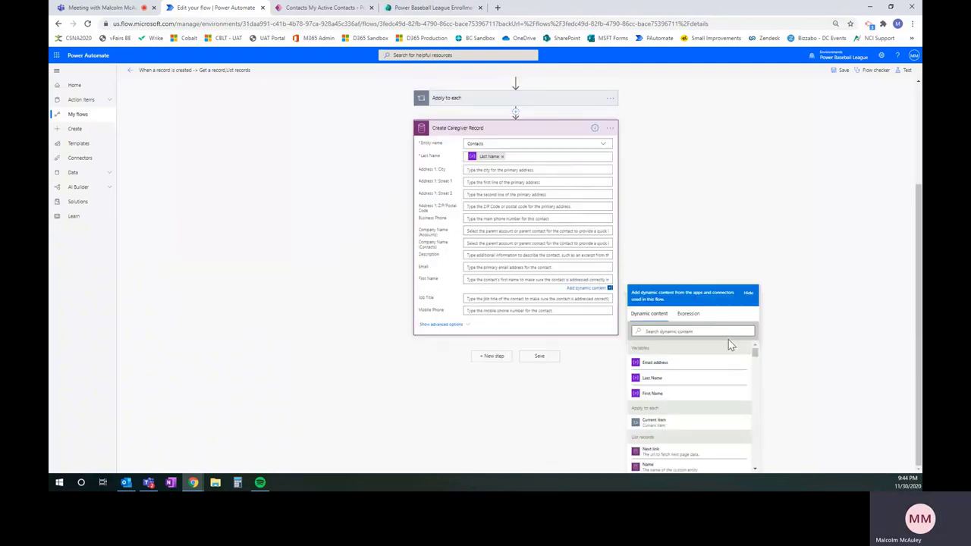
pyautogui.click(654, 395)
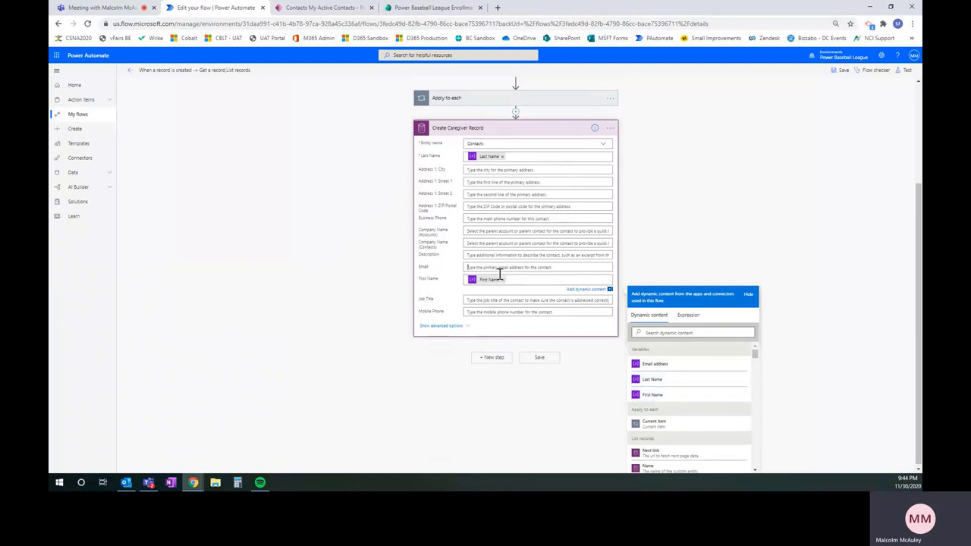
pyautogui.click(479, 267)
pyautogui.click(674, 370)
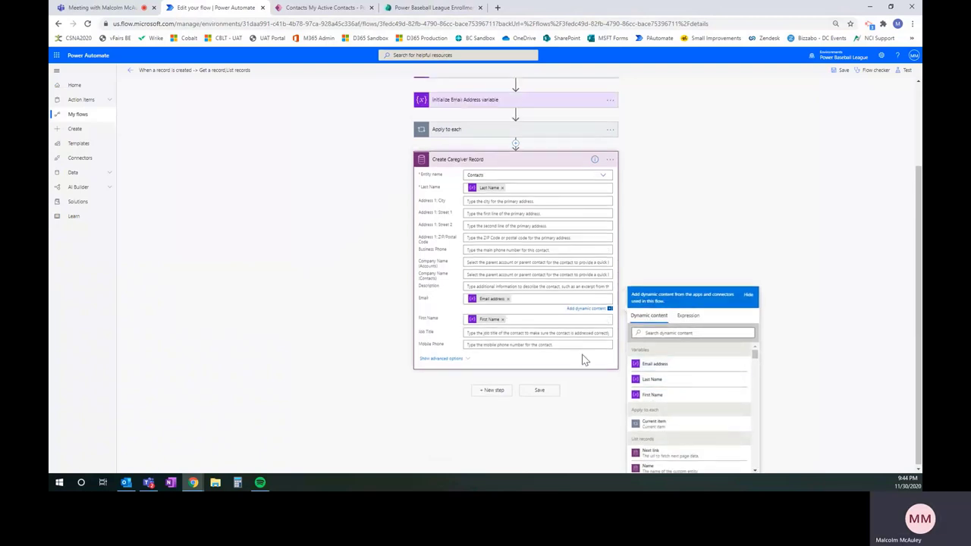
# Set Contact Type to Caregiver in the advanced options of Create Caregiver Record and collapse the action
pyautogui.click(450, 359)
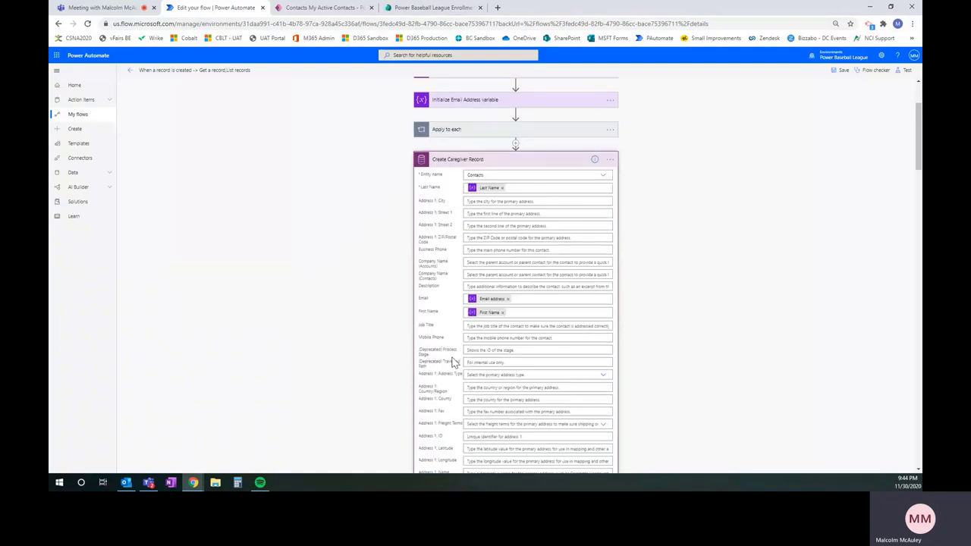
pyautogui.scroll(-10, 455, 363)
pyautogui.scroll(-5, 457, 362)
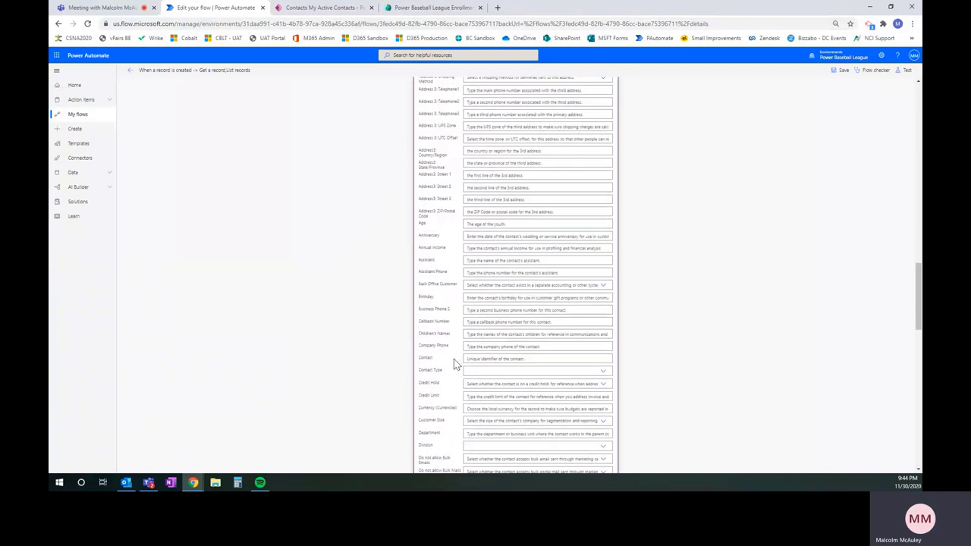
pyautogui.click(600, 372)
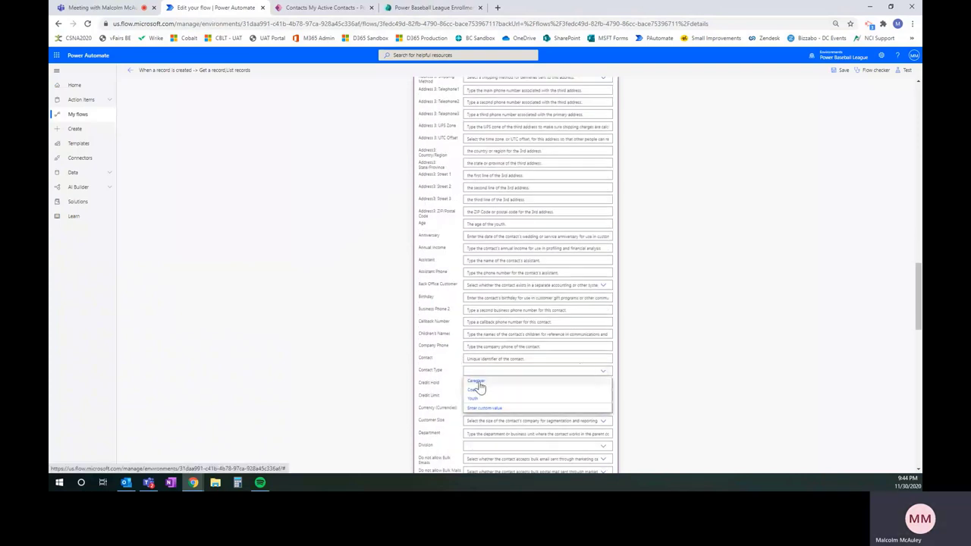
pyautogui.click(477, 386)
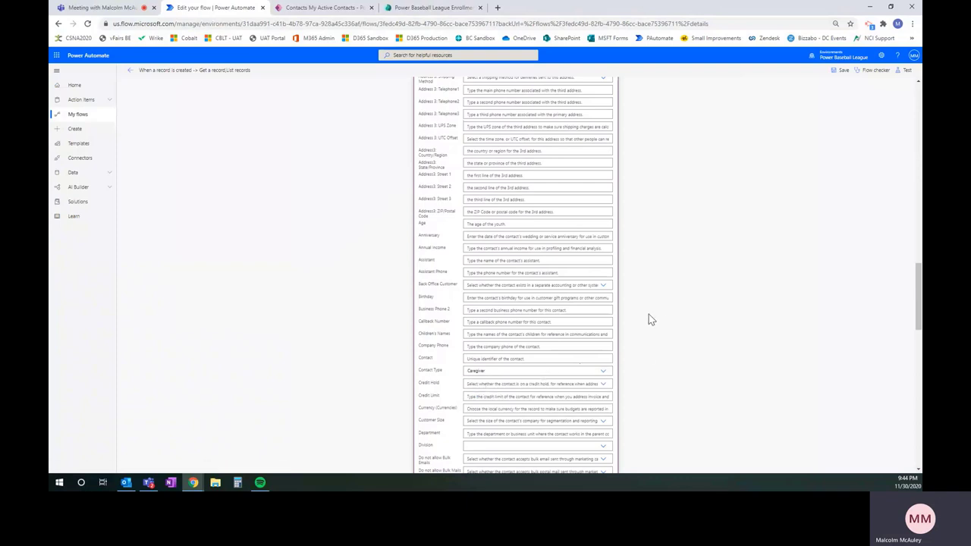
pyautogui.scroll(10, 648, 319)
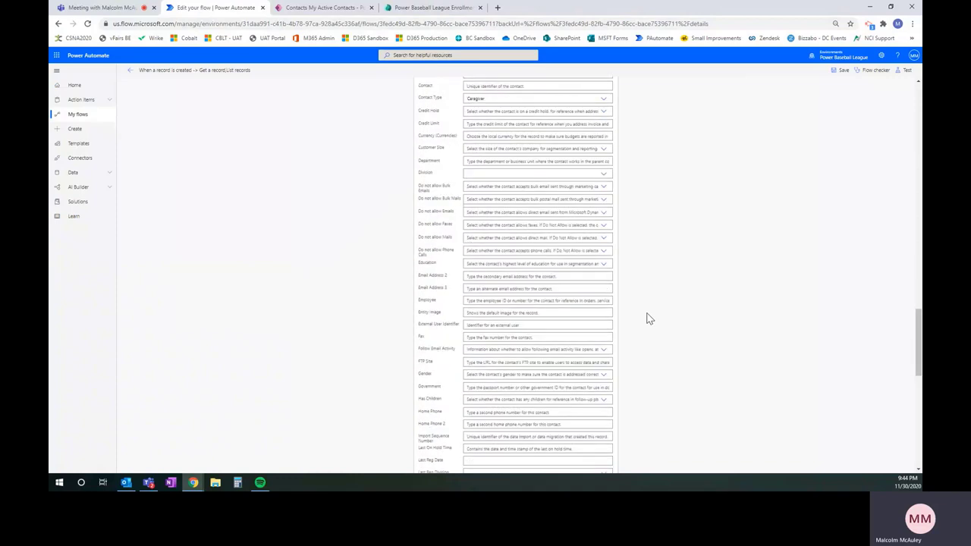
pyautogui.scroll(10, 645, 318)
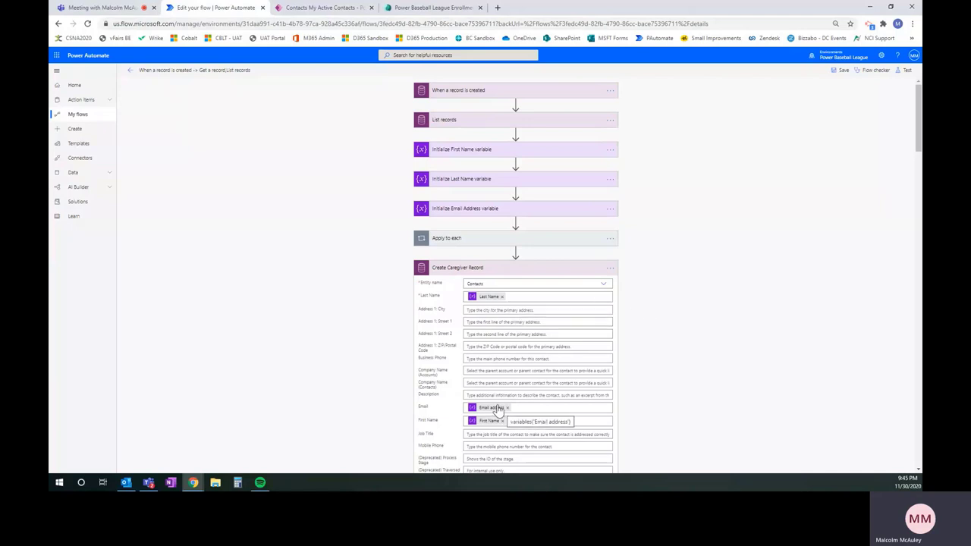
pyautogui.click(537, 271)
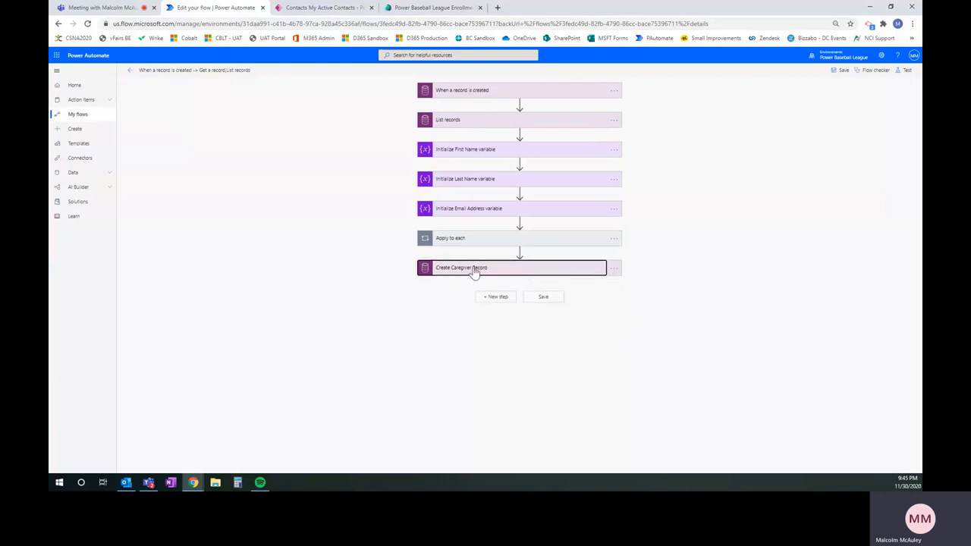
# Save the flow and test it using data from the previous run made 27 minutes ago
pyautogui.click(839, 74)
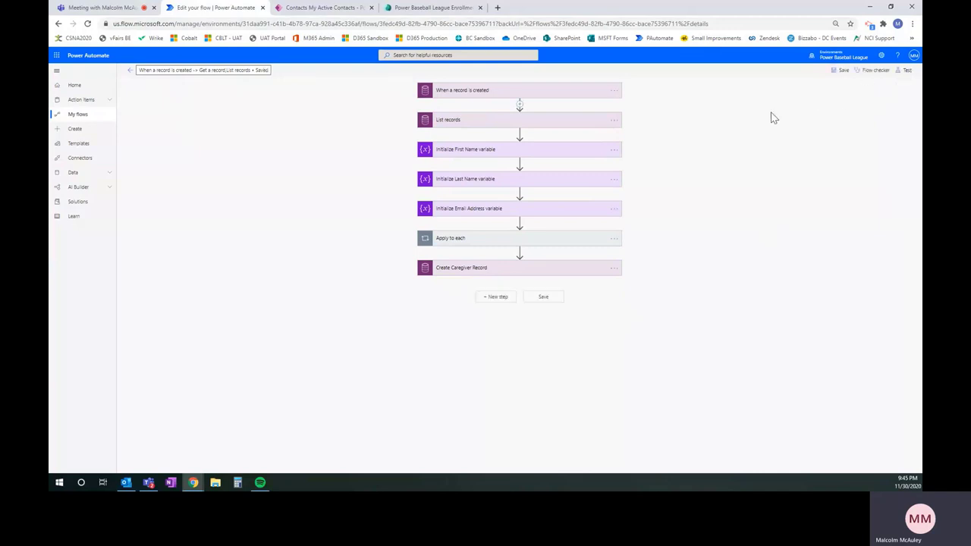
pyautogui.click(906, 70)
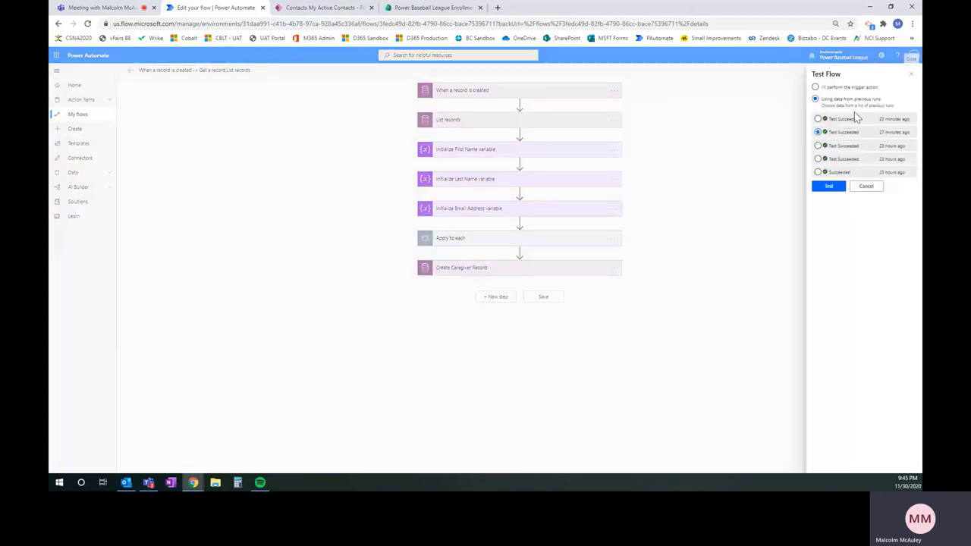
pyautogui.click(829, 187)
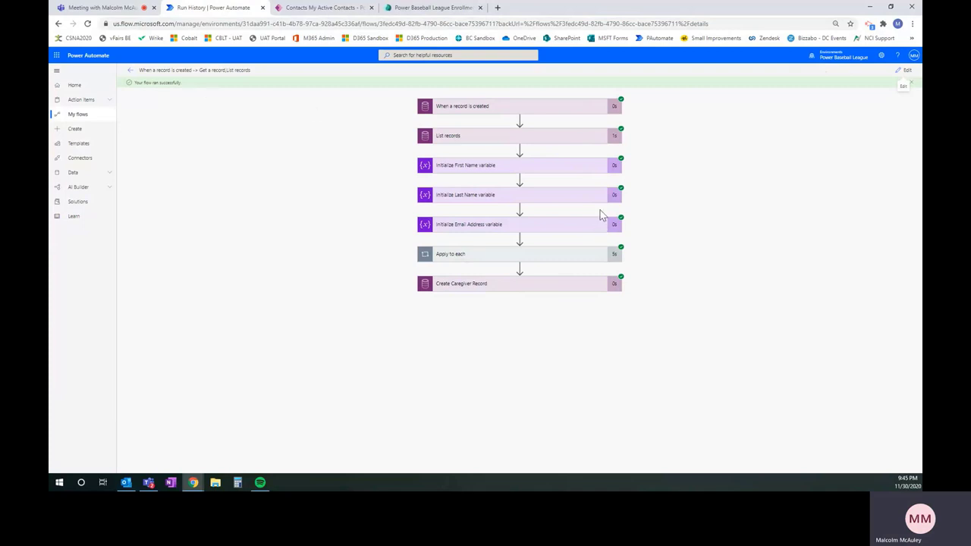
# Inspect the run details of the When a record is created trigger and the List records action, collapsing each again
pyautogui.click(503, 111)
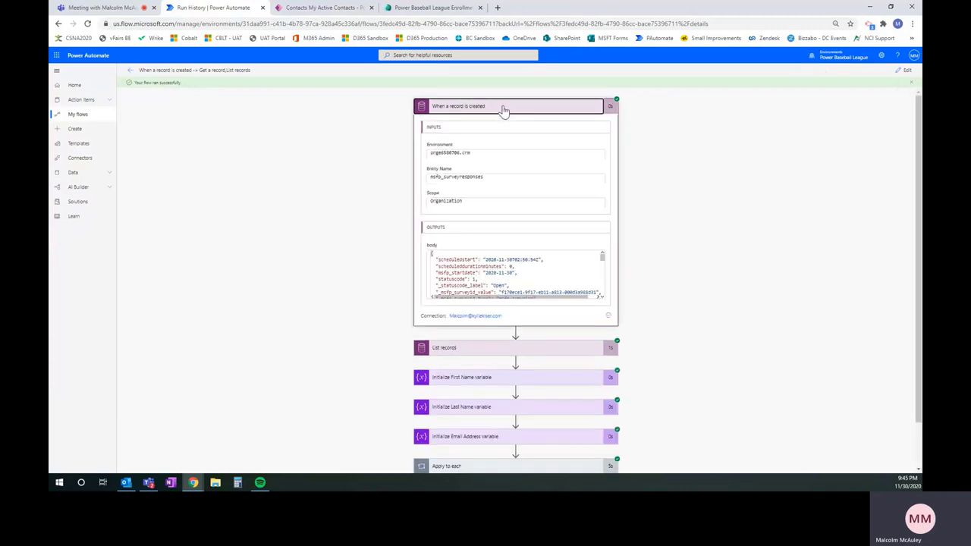
pyautogui.click(505, 112)
pyautogui.click(497, 144)
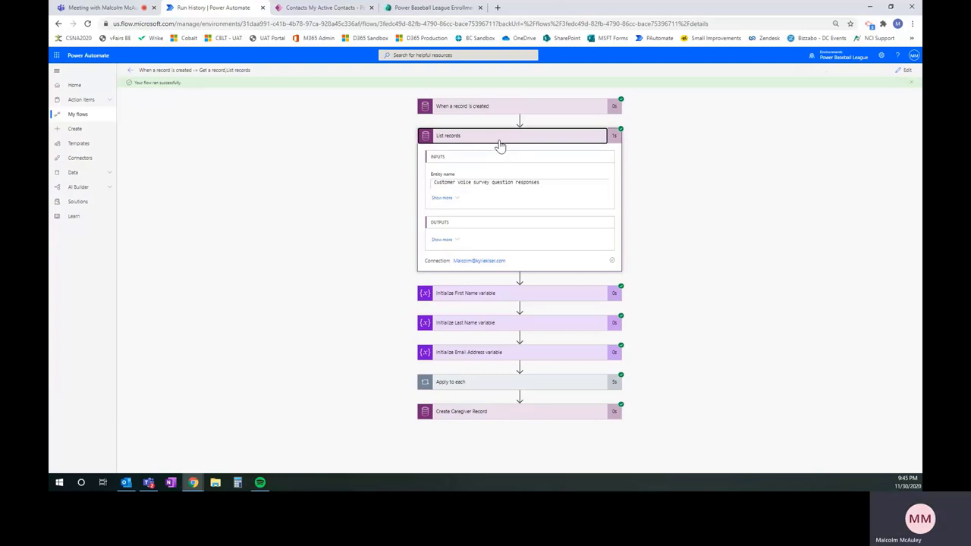
pyautogui.click(501, 143)
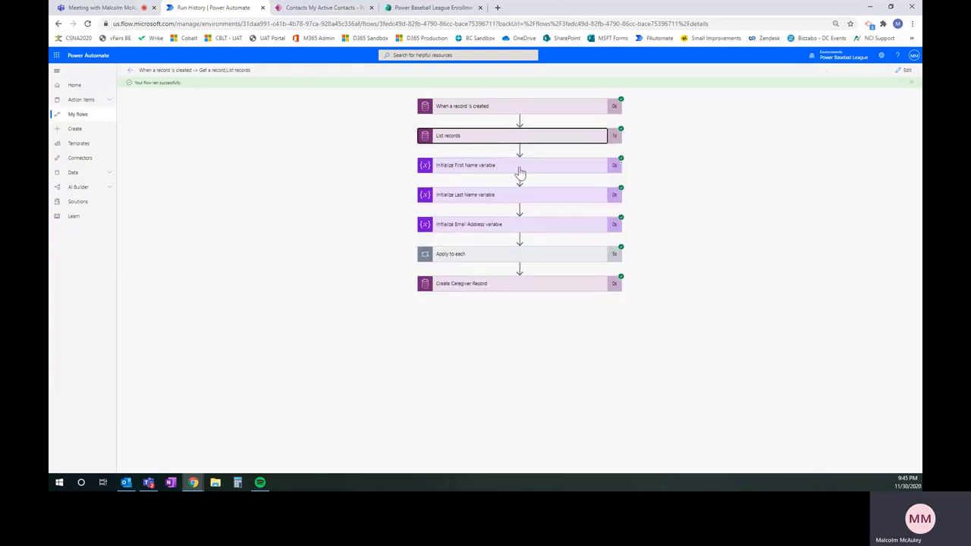
# Expand the Apply to each run and examine the Check if First Name result and its Set variable values across the first two iterations
pyautogui.click(503, 261)
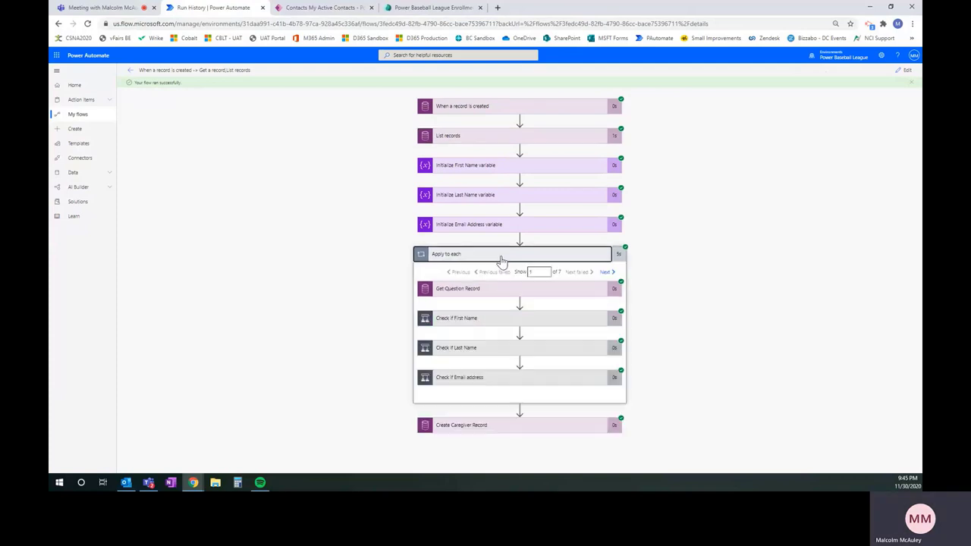
pyautogui.click(484, 320)
pyautogui.scroll(-2, 345, 334)
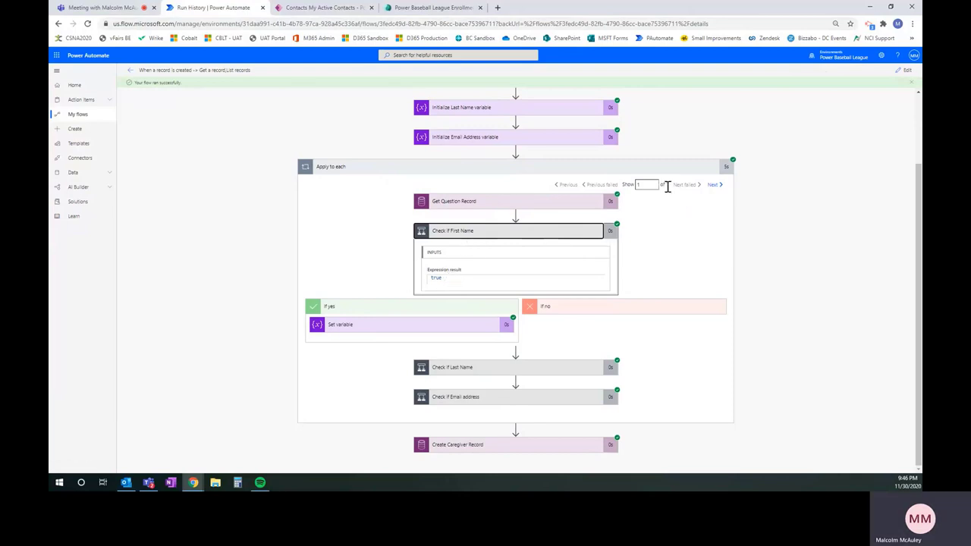
pyautogui.click(714, 186)
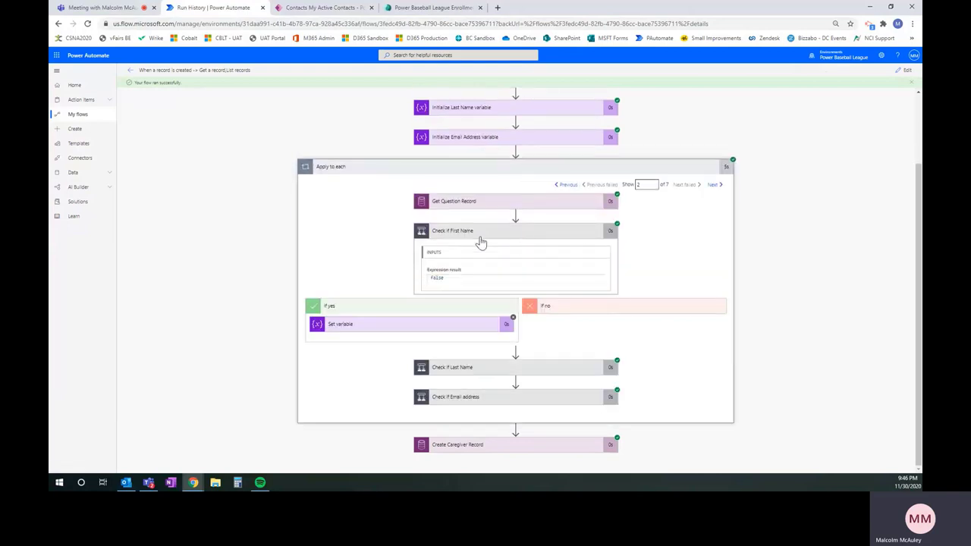
pyautogui.moveTo(450, 277); pyautogui.dragTo(413, 281)
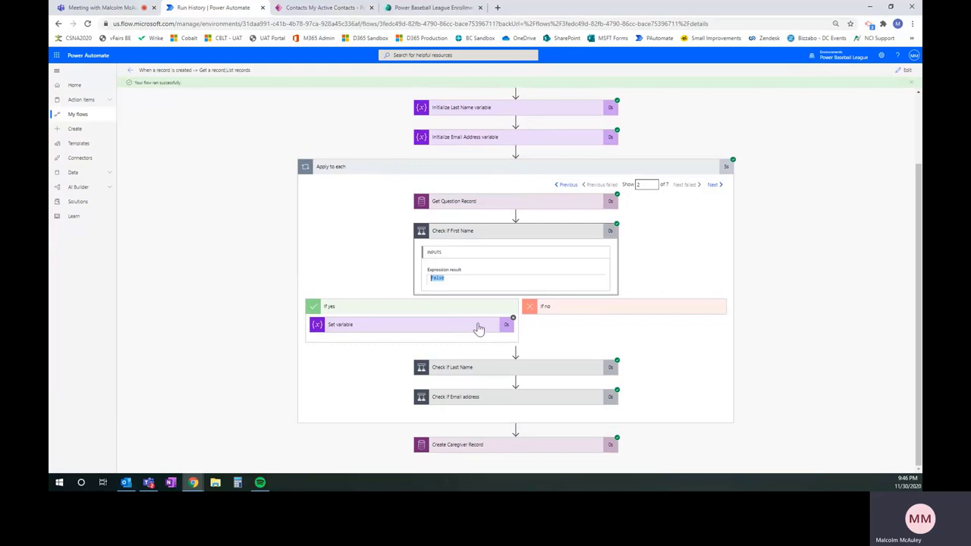
pyautogui.click(568, 185)
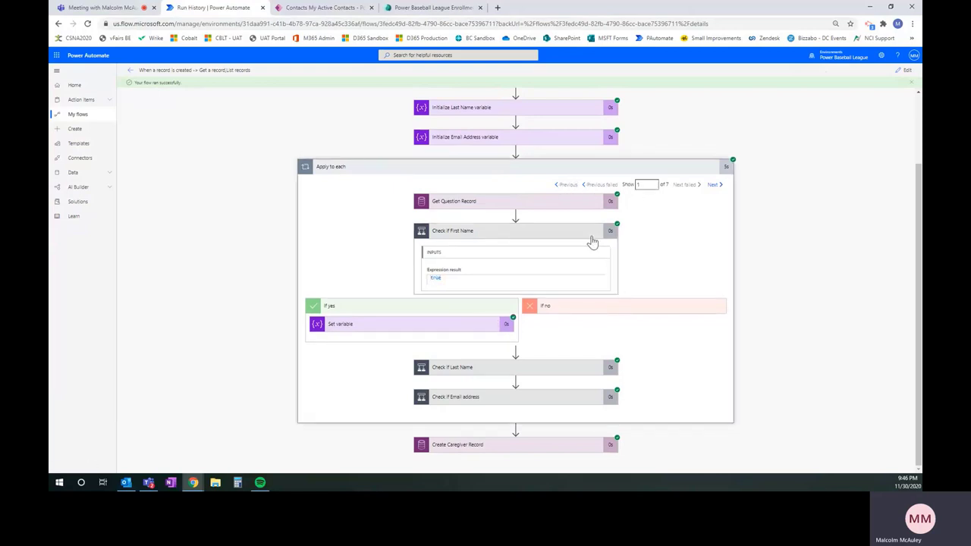
pyautogui.click(436, 328)
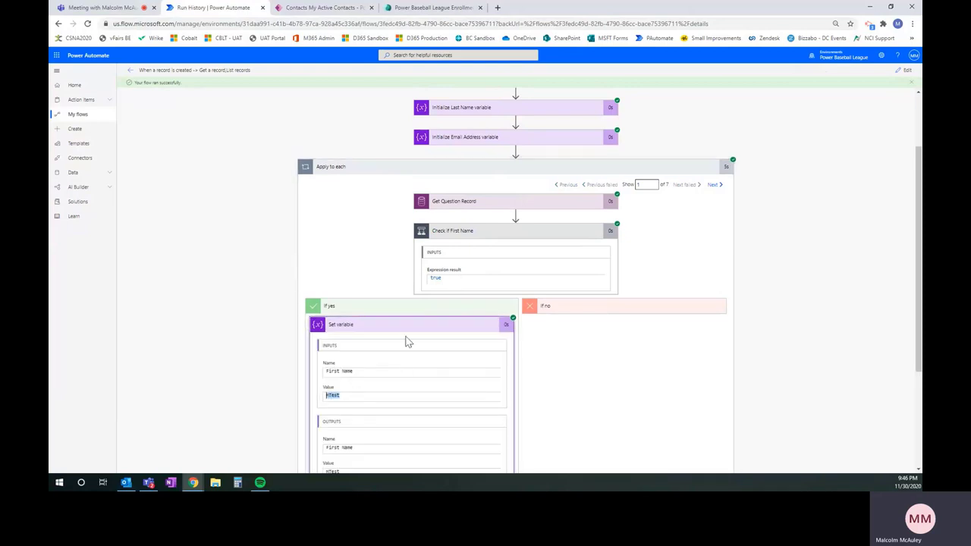
pyautogui.click(479, 325)
pyautogui.click(500, 237)
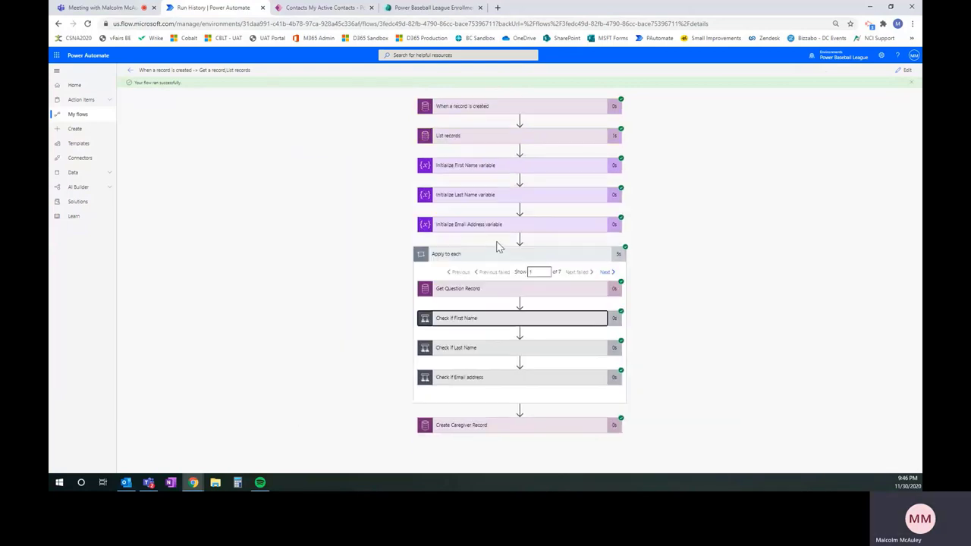
# Examine the Check if Last Name result and the Set variable 2 values in the loop's fourth iteration, then collapse the condition
pyautogui.click(485, 354)
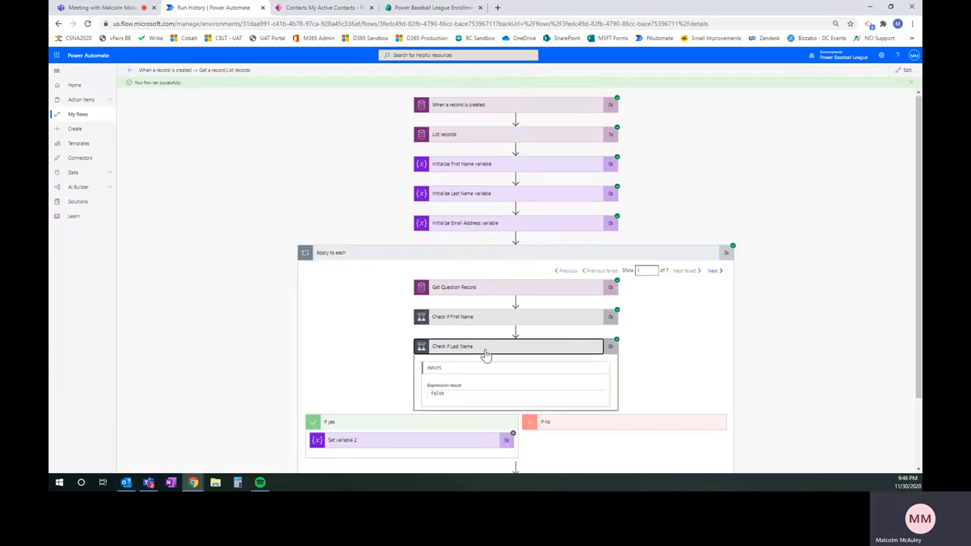
pyautogui.scroll(-2, 485, 353)
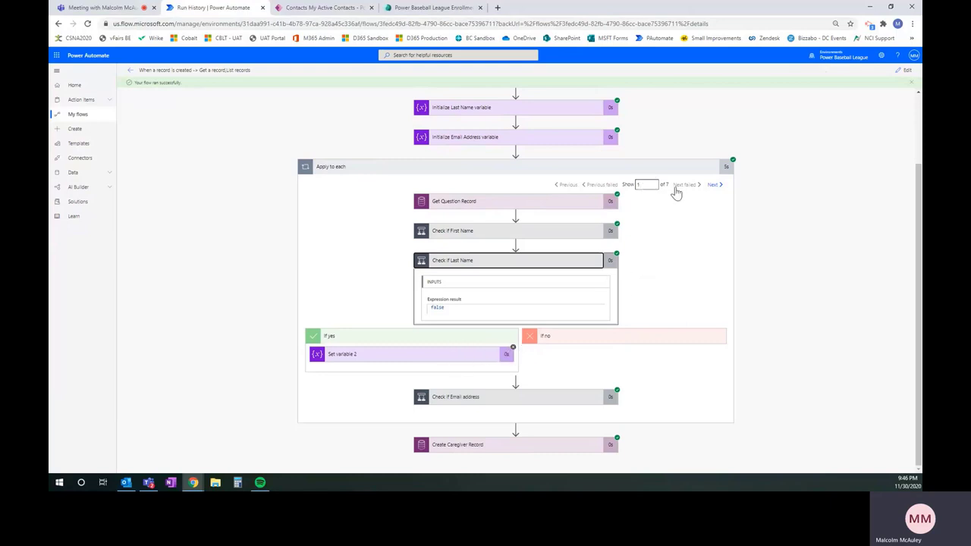
pyautogui.click(714, 187)
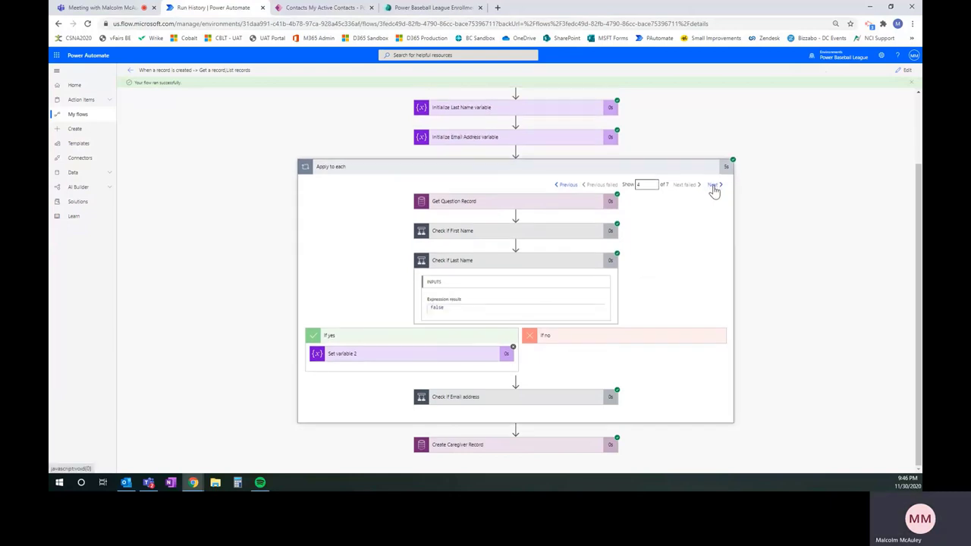
pyautogui.moveTo(448, 308); pyautogui.dragTo(429, 307)
pyautogui.click(413, 355)
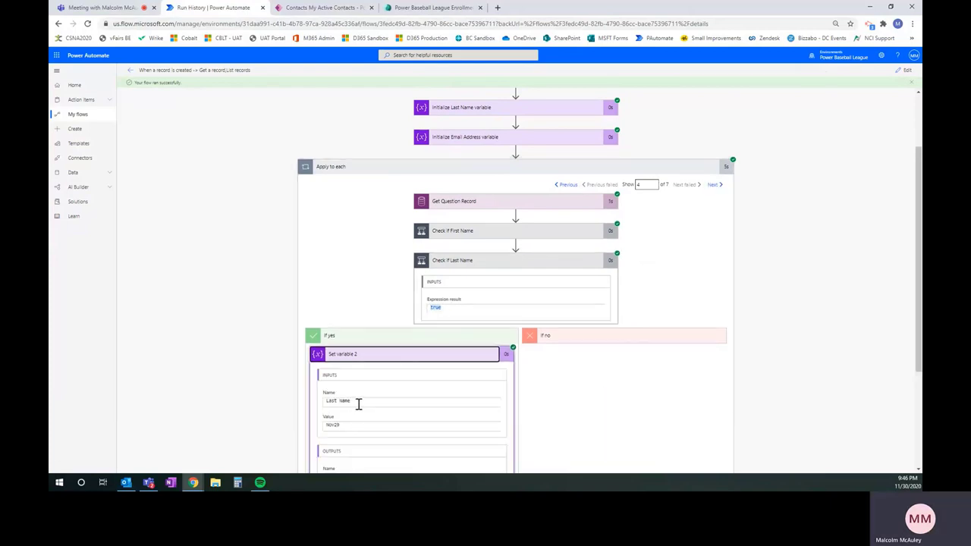
pyautogui.moveTo(348, 425); pyautogui.dragTo(315, 430)
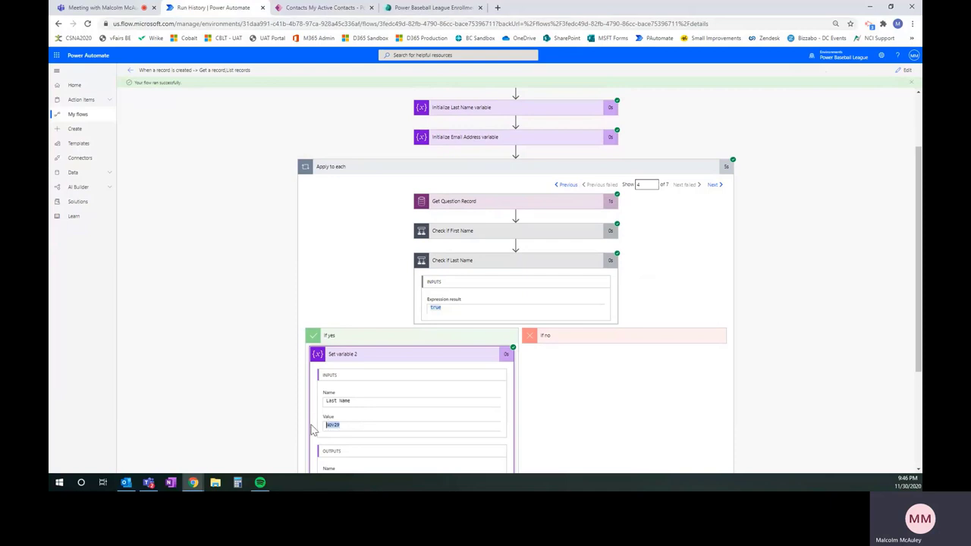
pyautogui.click(448, 355)
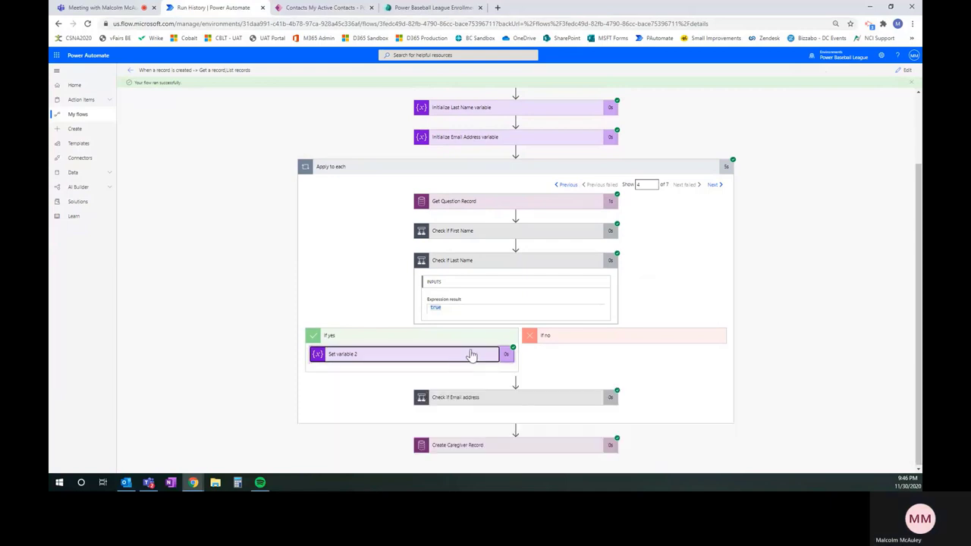
pyautogui.click(525, 262)
# Examine the Check if Email address result and the Set variable 3 values in the fifth iteration, then collapse the Apply to each loop
pyautogui.click(532, 382)
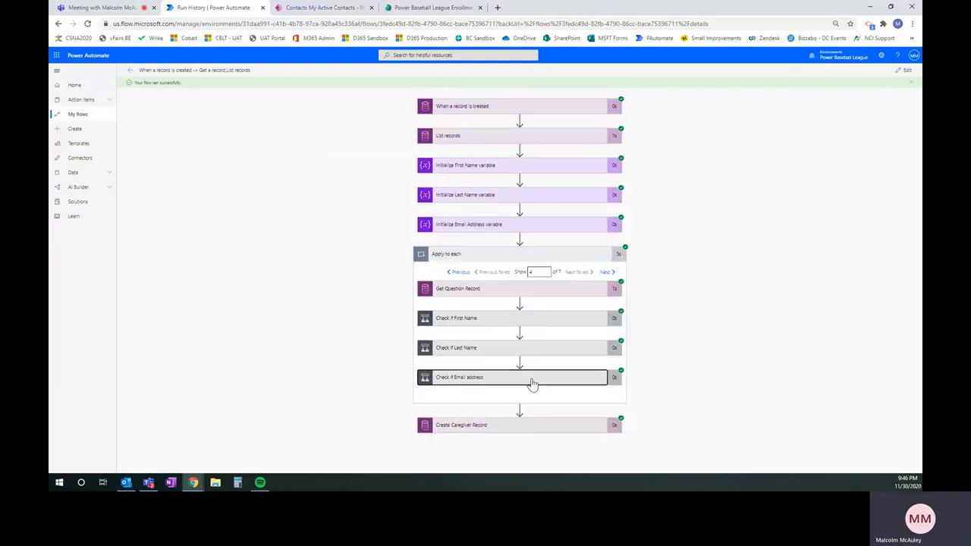
pyautogui.scroll(-1, 663, 243)
pyautogui.click(711, 188)
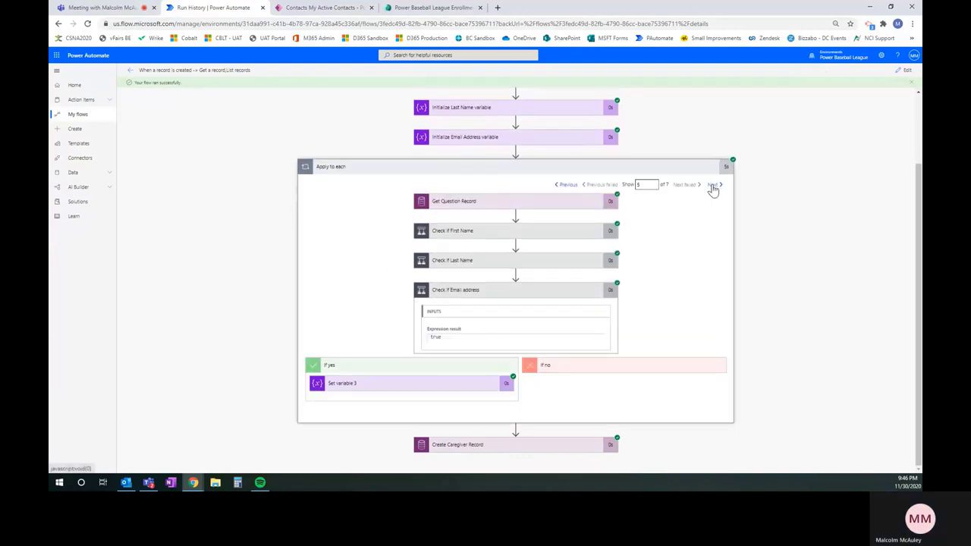
pyautogui.moveTo(455, 337); pyautogui.dragTo(419, 343)
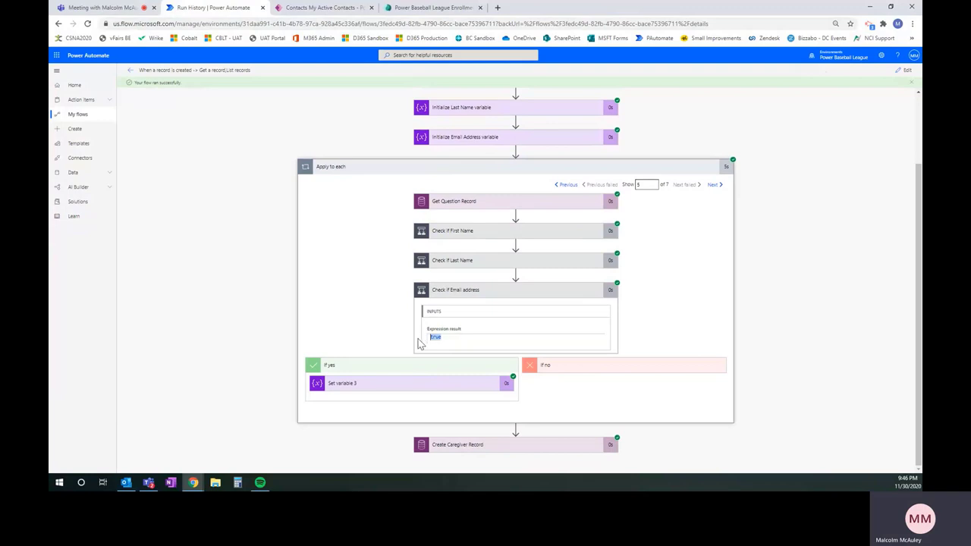
pyautogui.click(418, 392)
pyautogui.moveTo(377, 455); pyautogui.dragTo(326, 454)
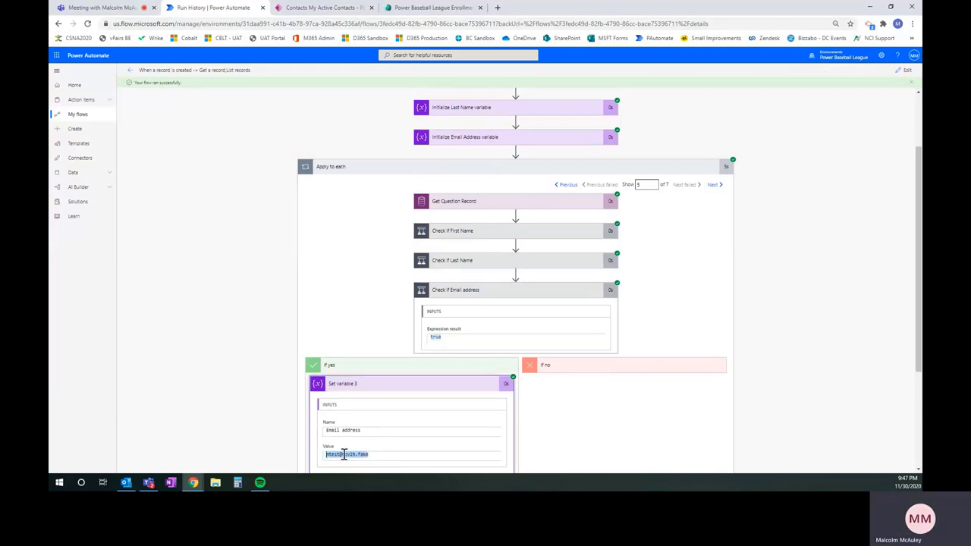
pyautogui.click(383, 453)
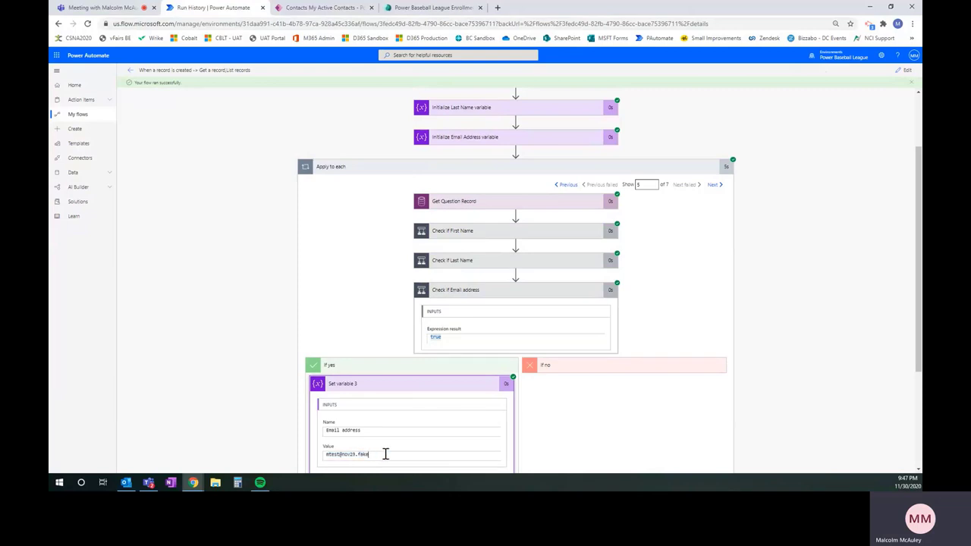
pyautogui.click(451, 372)
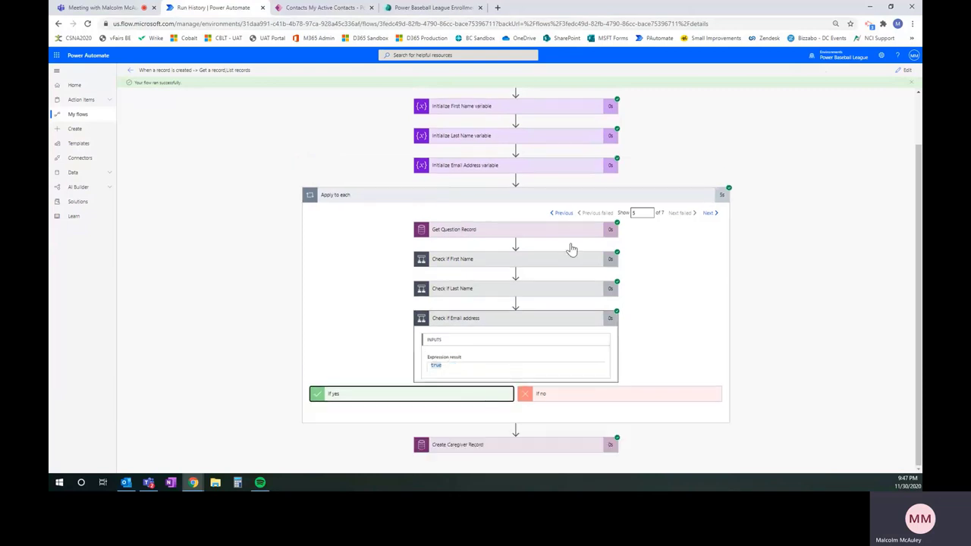
pyautogui.click(555, 198)
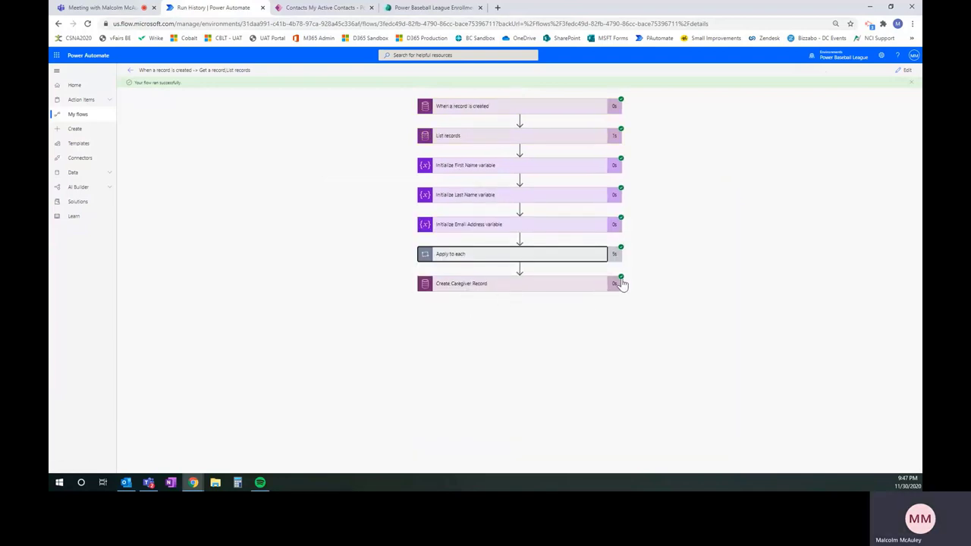
# Switch to the Power Apps contacts list, refresh My Active Contacts and open the newly created caregiver contact
pyautogui.click(325, 8)
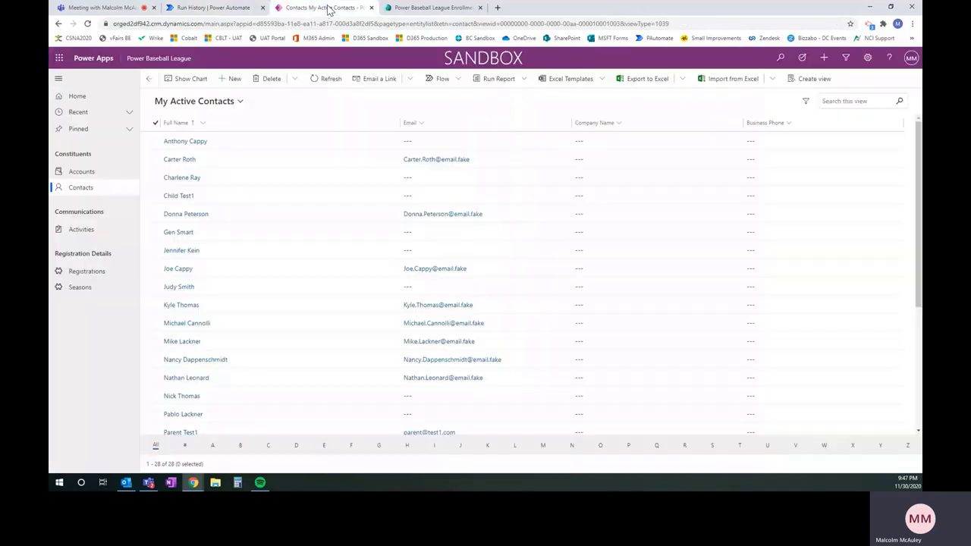
pyautogui.click(324, 82)
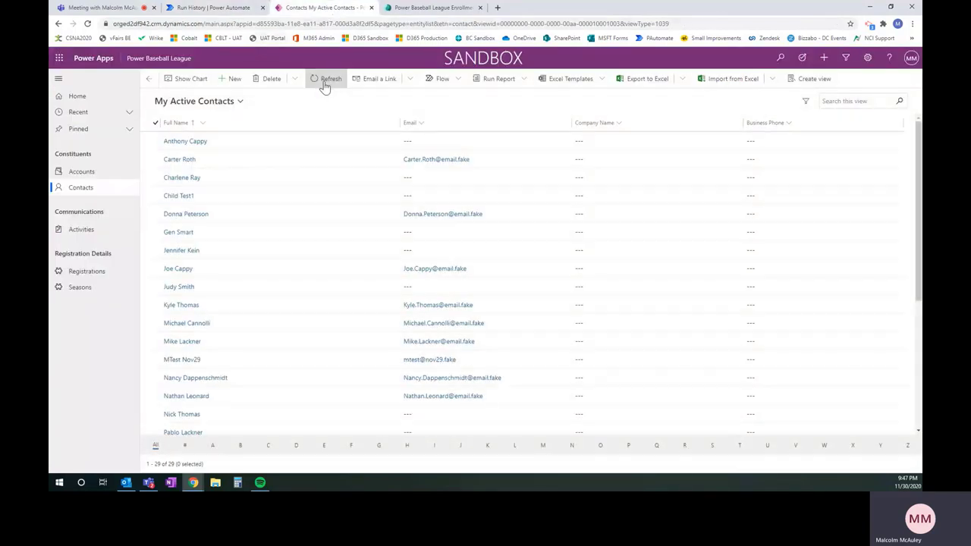
pyautogui.doubleClick(240, 362)
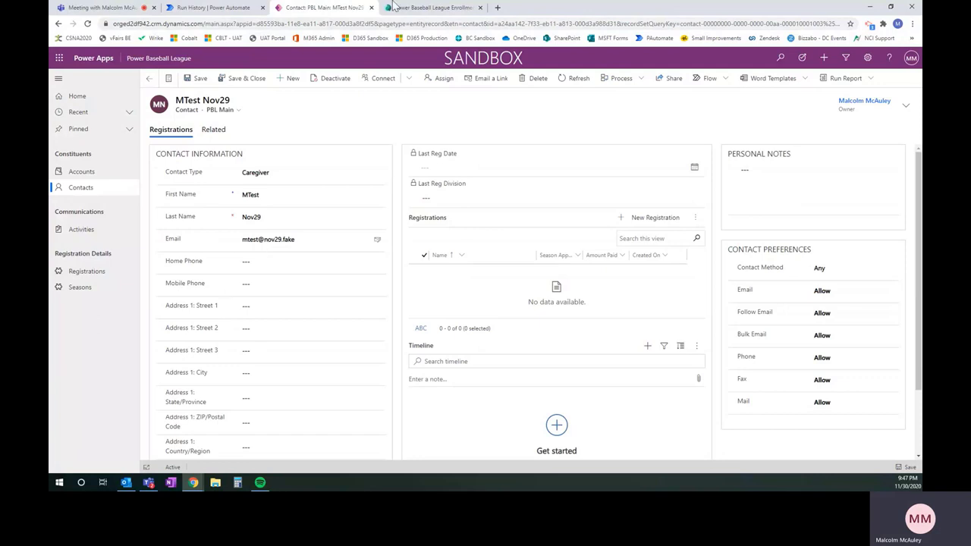
# Review the Power Baseball League Enrollment form and the caregiver contact record against the flow run, and return to the run history
pyautogui.click(398, 7)
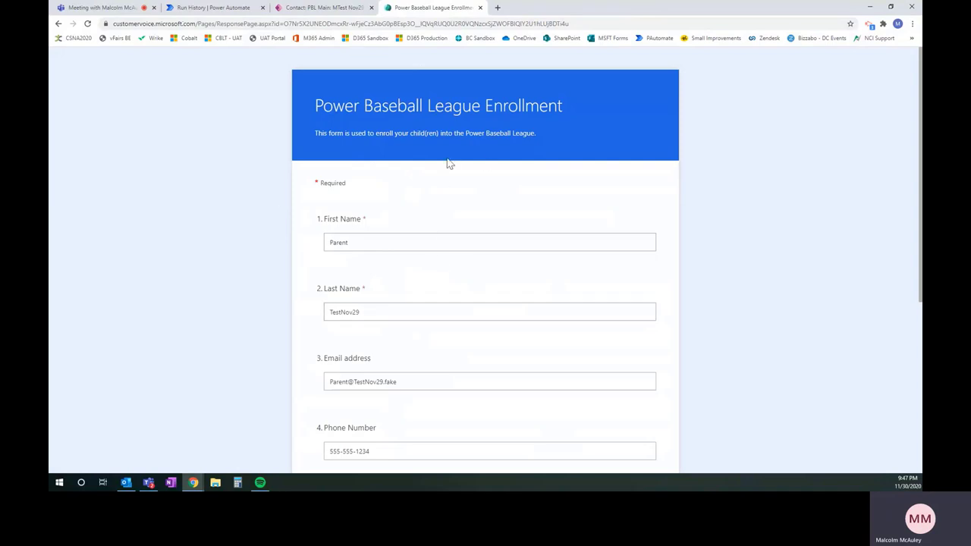
pyautogui.click(208, 8)
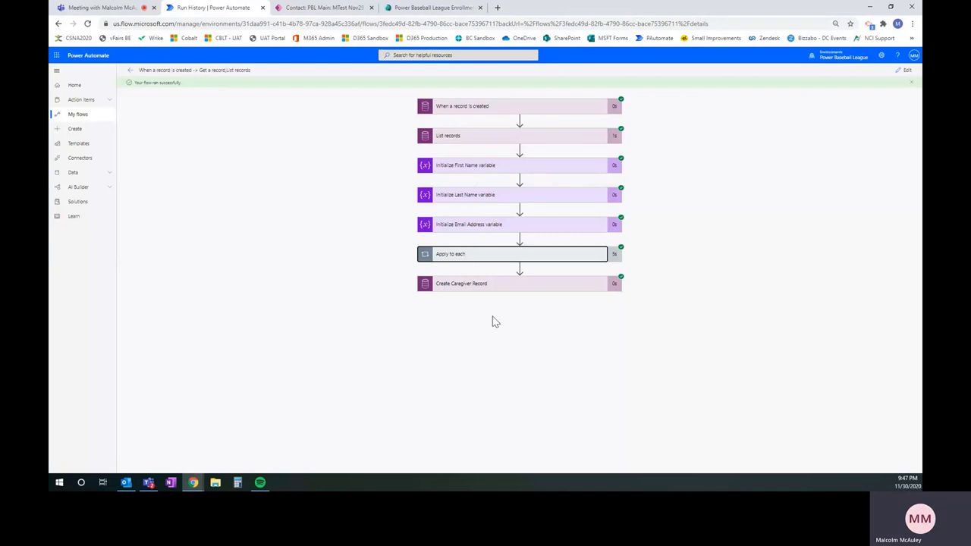
pyautogui.click(317, 9)
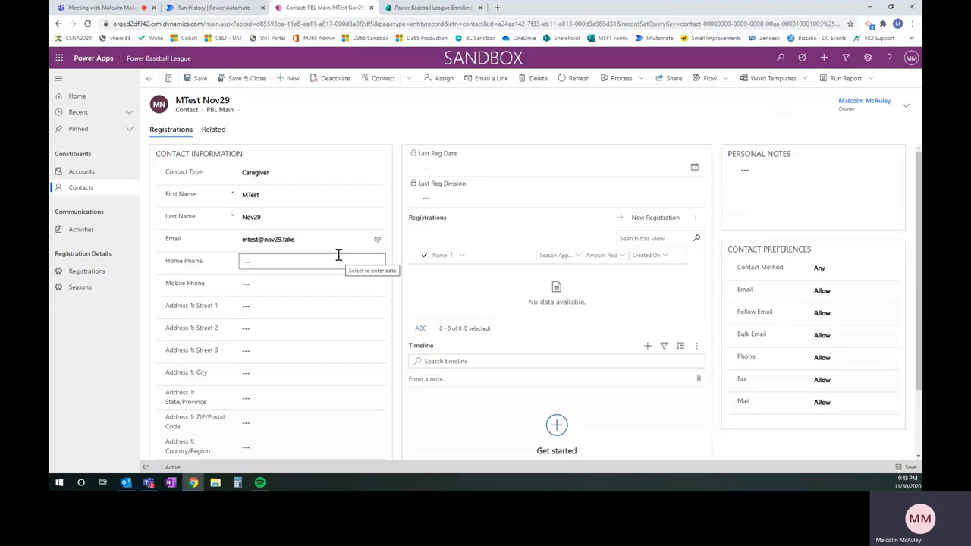
pyautogui.click(220, 9)
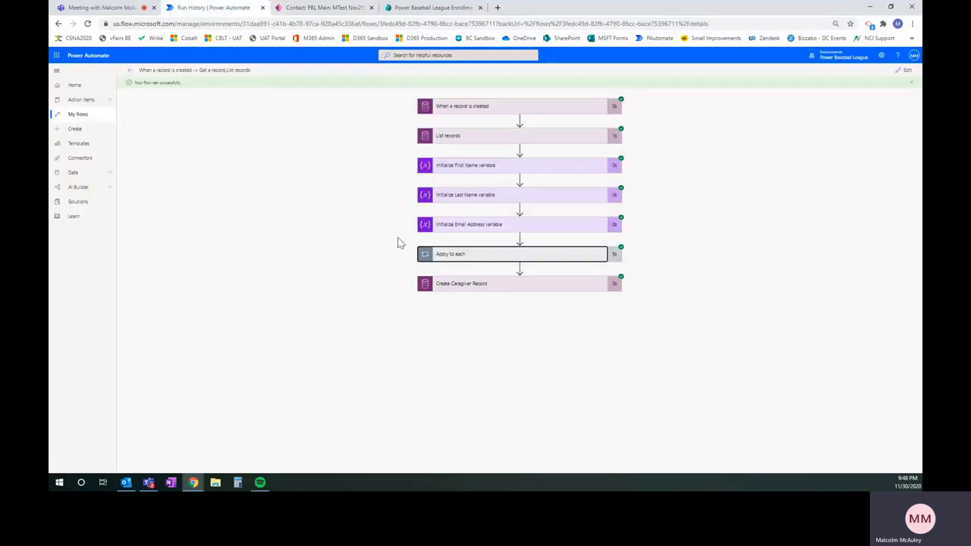